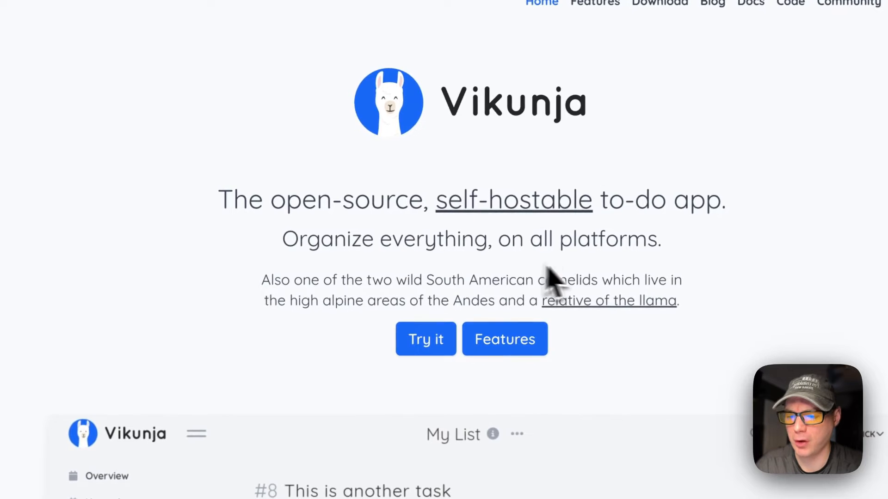
scroll(306, 329, "down", 3)
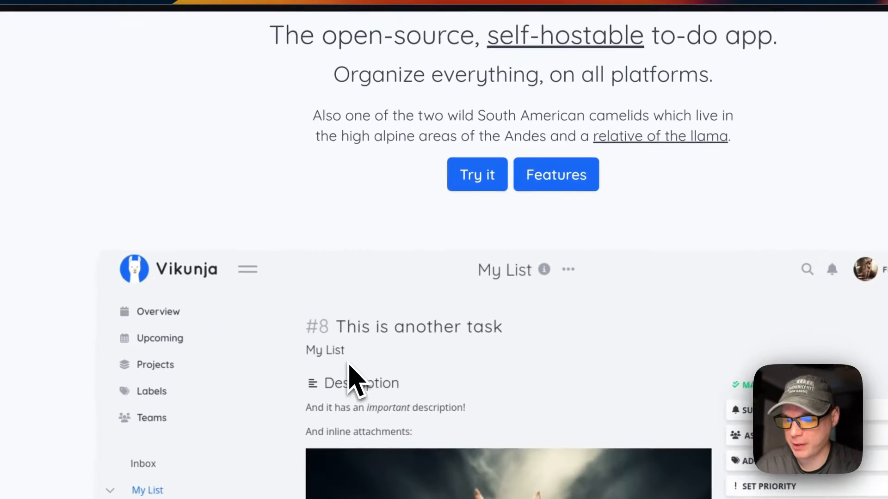
scroll(348, 363, "down", 2)
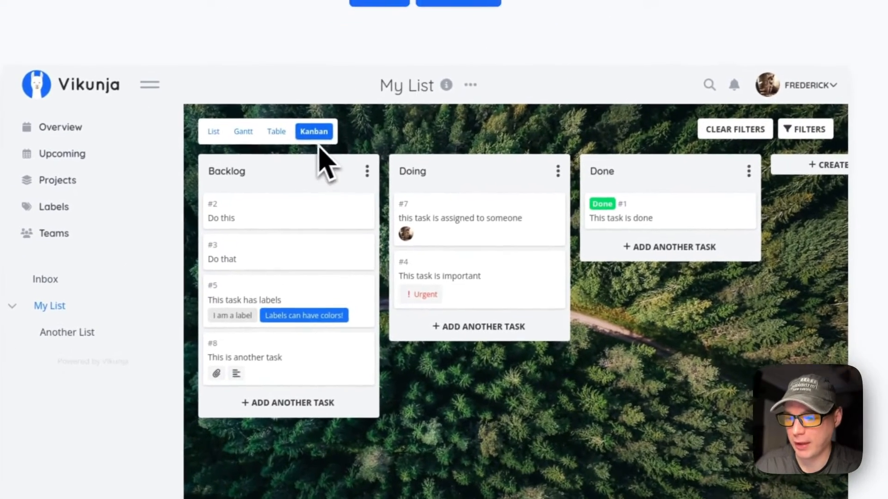
scroll(496, 322, "down", 5)
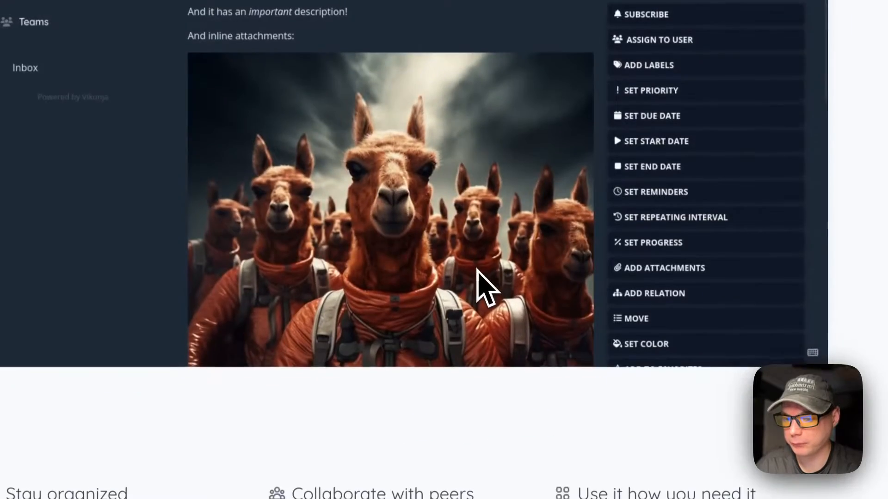
scroll(480, 278, "down", 10)
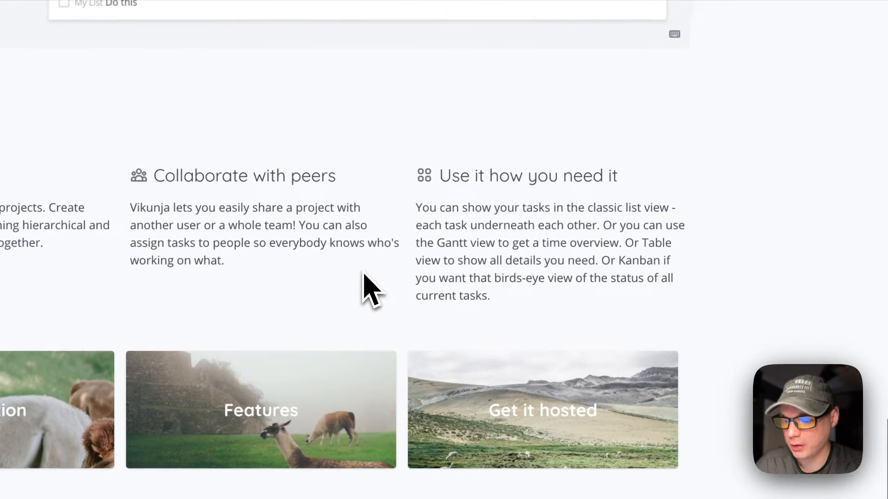
scroll(345, 354, "up", 15)
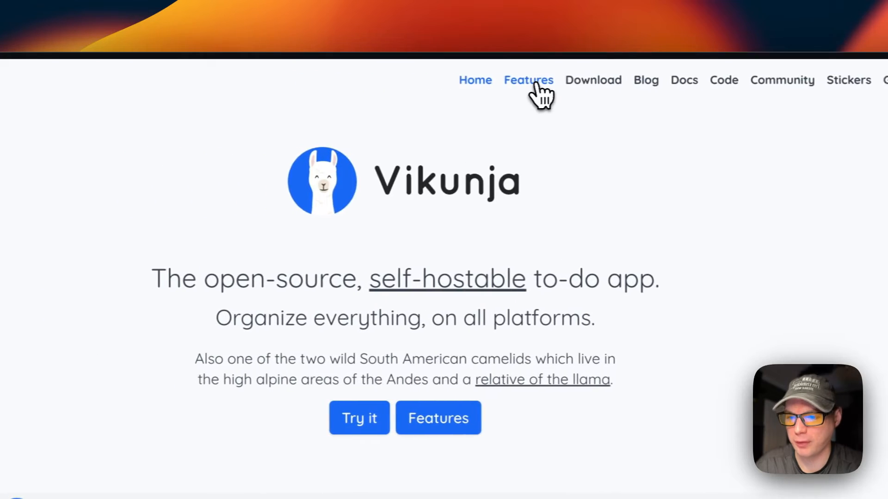
Open the Vikunja site's Features page and scroll through all its feature sections.
left_click(453, 80)
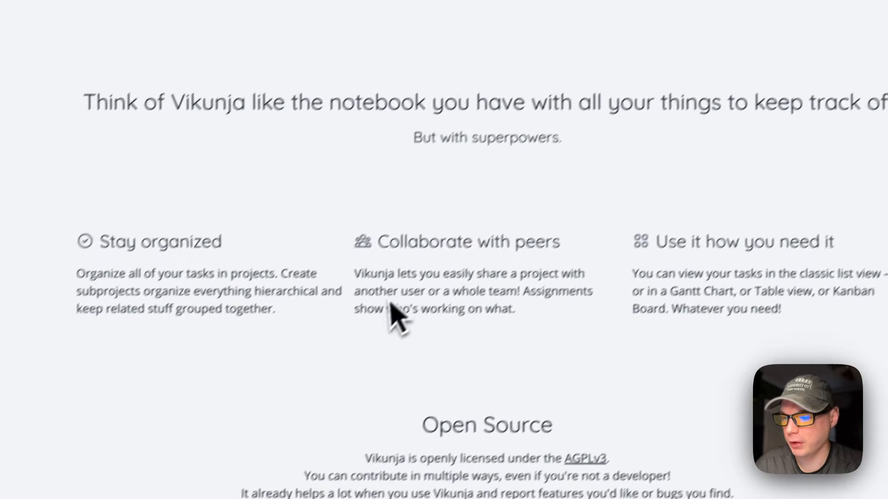
scroll(410, 298, "down", 10)
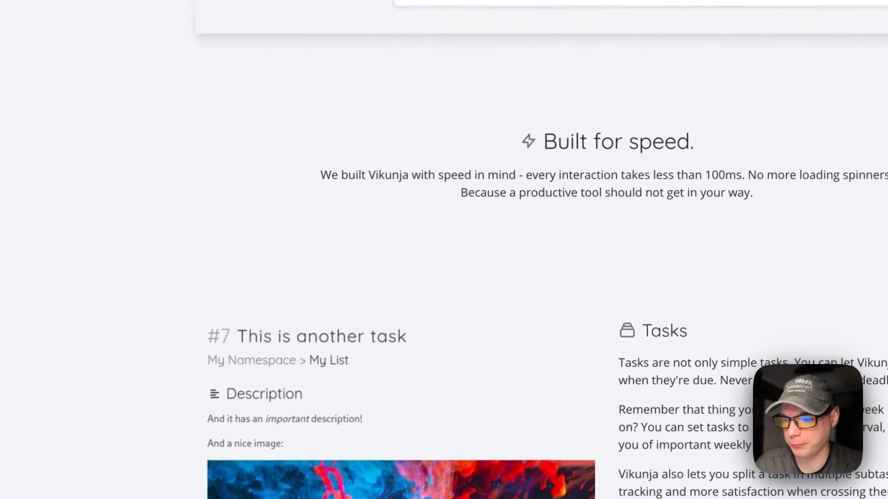
scroll(505, 222, "down", 3)
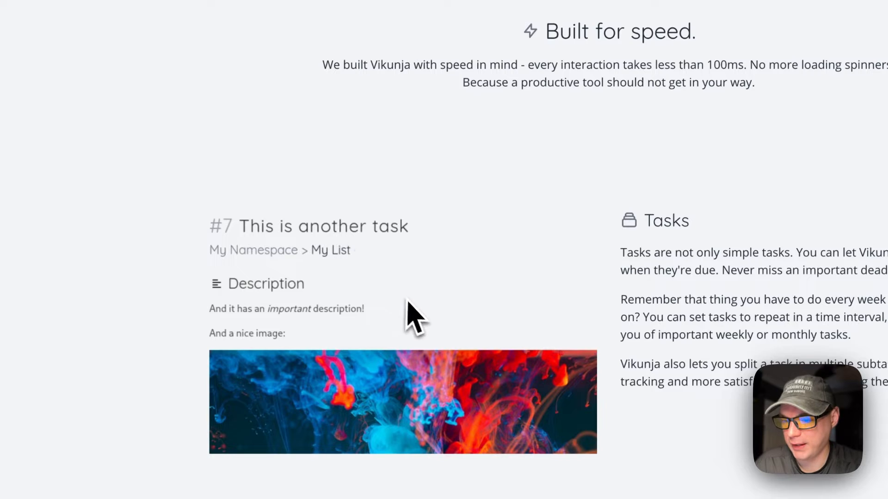
scroll(654, 340, "down", 10)
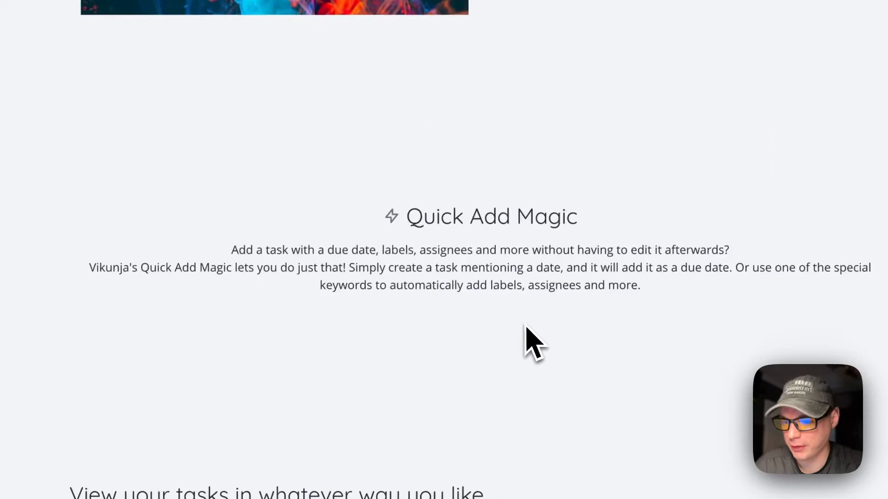
scroll(526, 326, "down", 2)
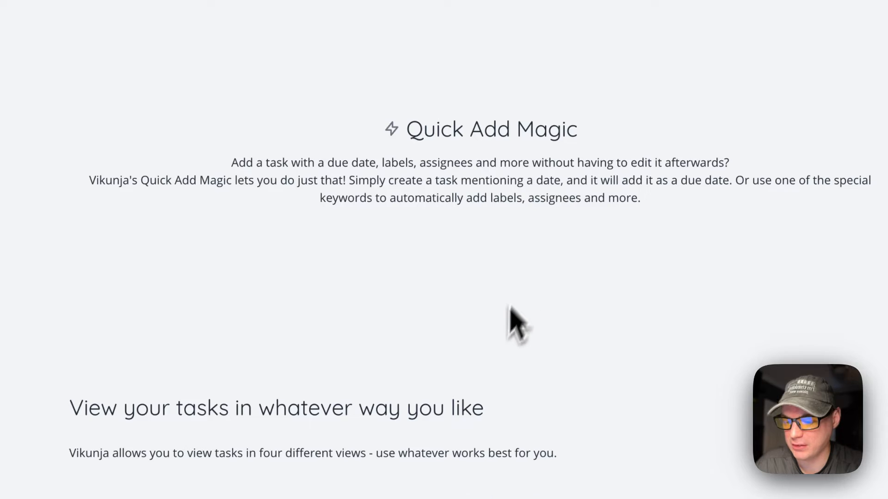
scroll(508, 324, "down", 8)
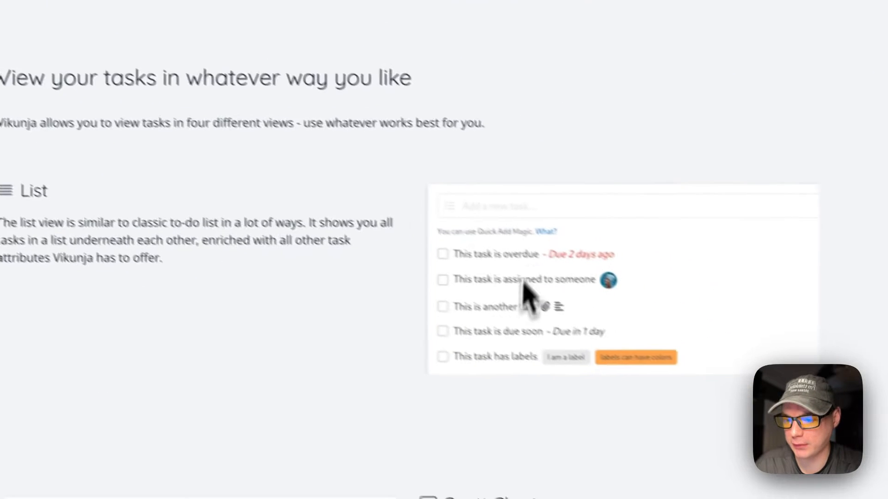
scroll(356, 336, "down", 7)
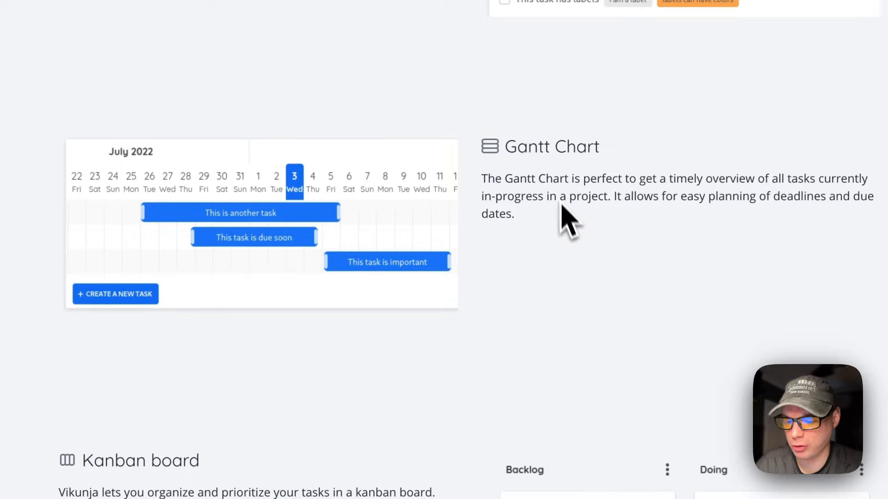
scroll(562, 209, "down", 5)
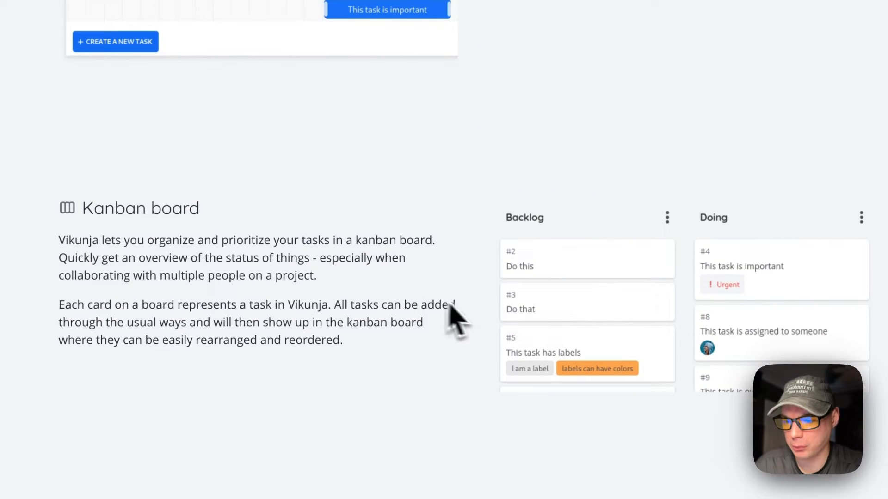
scroll(452, 320, "down", 8)
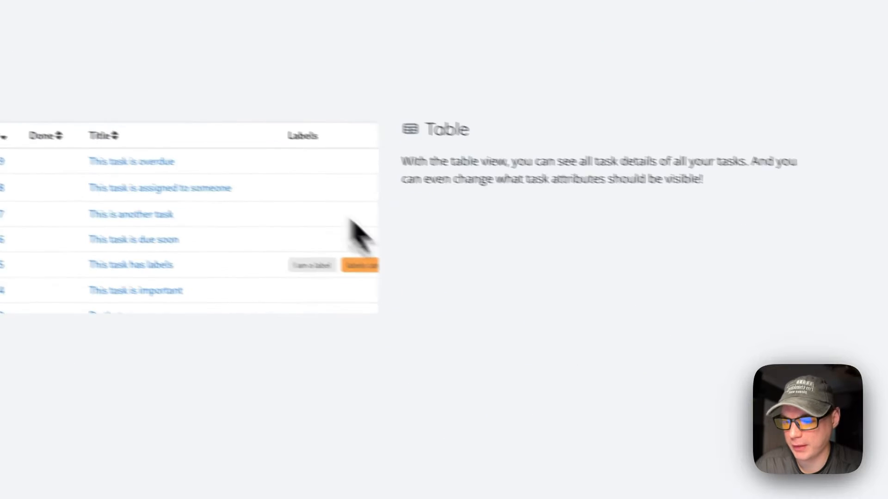
scroll(491, 300, "down", 6)
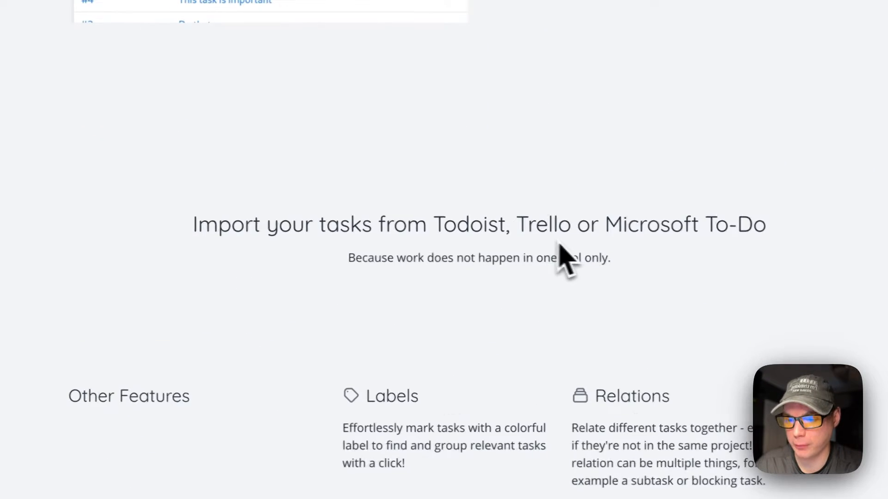
scroll(497, 245, "down", 10)
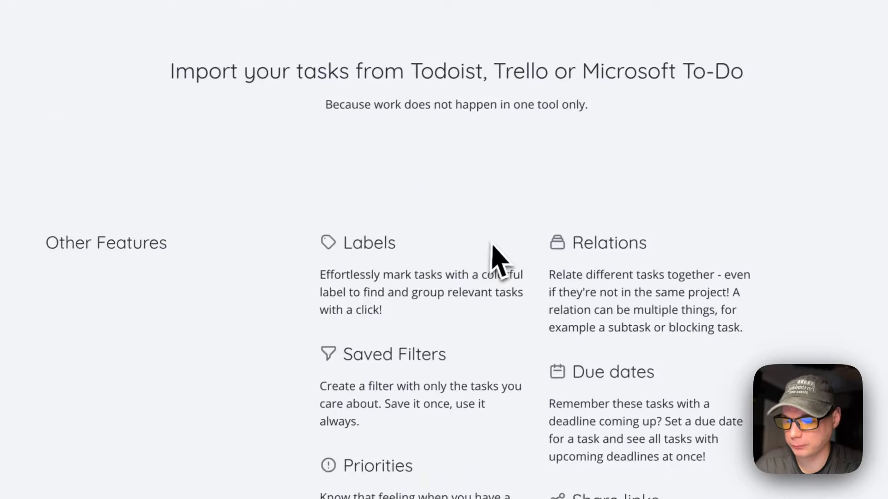
scroll(499, 238, "down", 10)
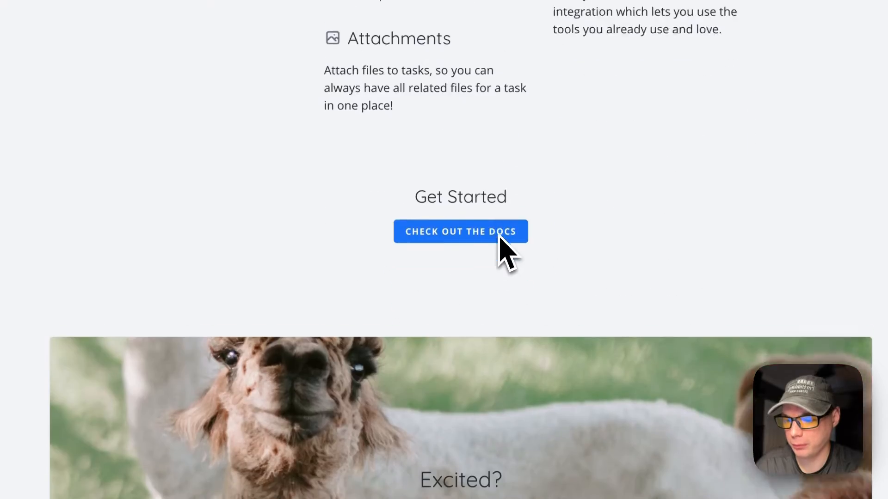
scroll(498, 238, "up", 20)
scroll(460, 309, "up", 10)
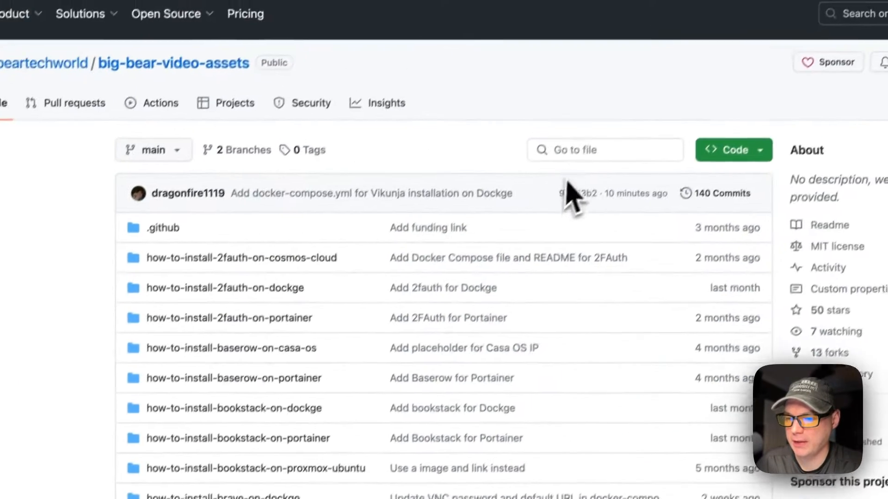
Search the repository for 'vik' and open docker-compose.yml in the how-to-install-vikunja-on-dockge folder.
left_click(689, 1)
type("vik")
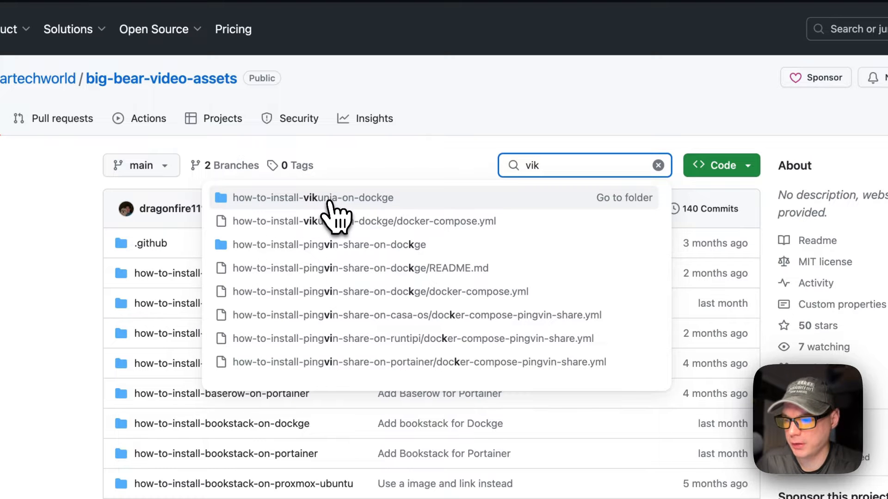
left_click(335, 198)
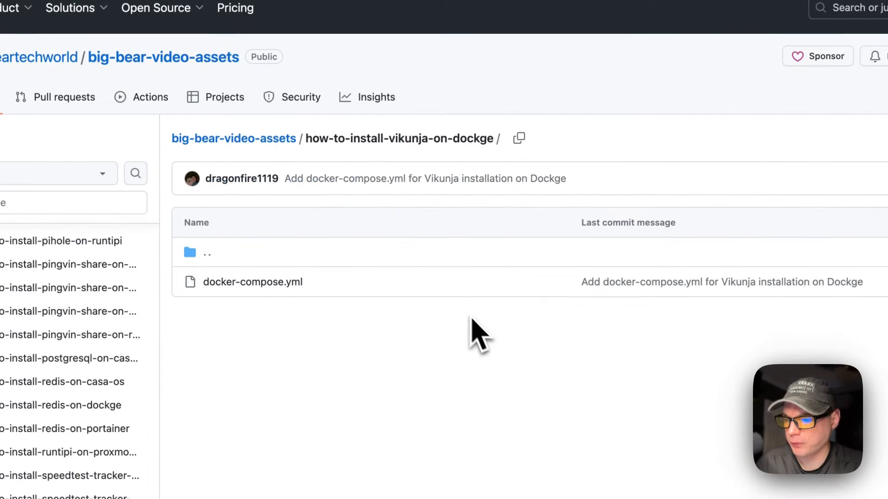
left_click(259, 282)
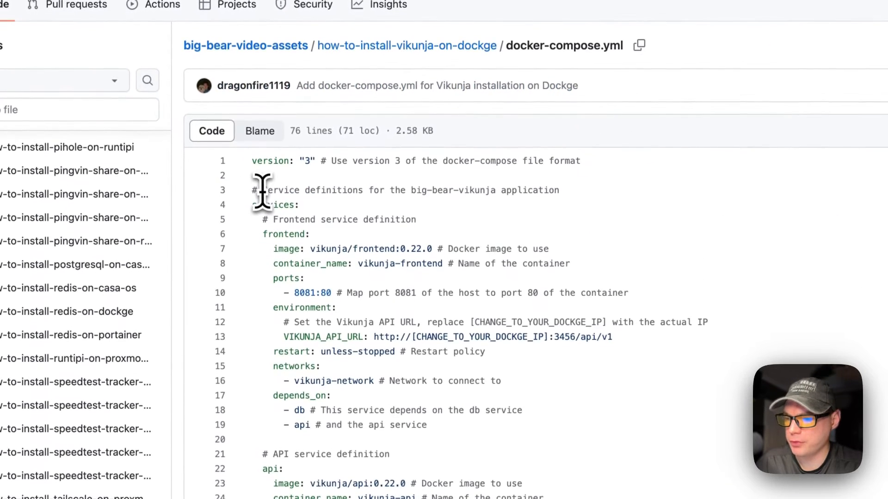
Highlight the compose version, services key, frontend image, container_name and 8081:80 ports lines.
left_click_drag(250, 160, 580, 162)
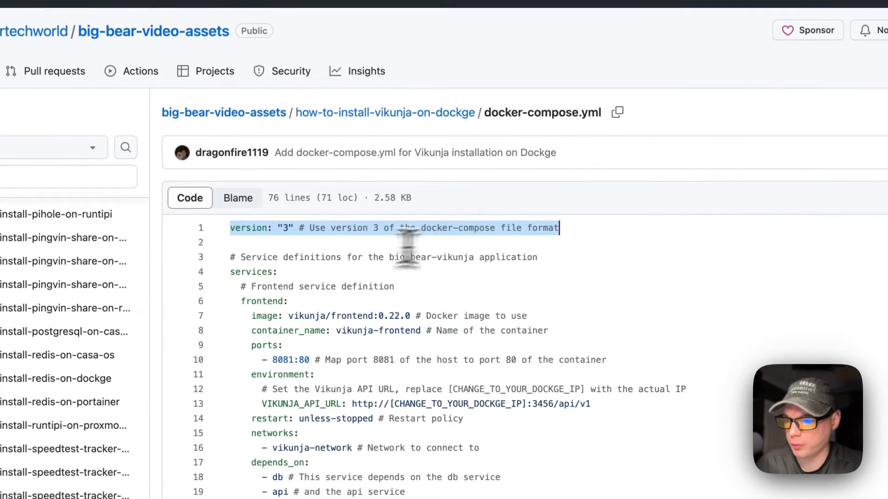
left_click_drag(230, 272, 333, 272)
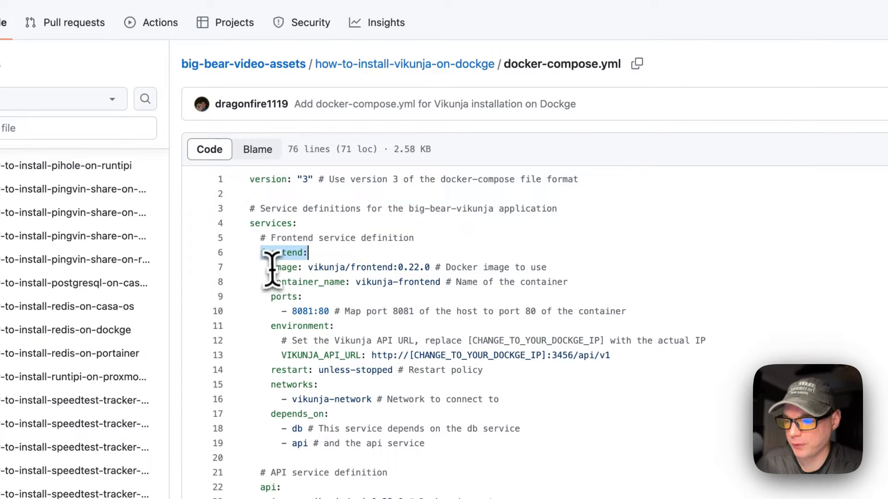
left_click_drag(271, 268, 617, 270)
left_click(305, 267)
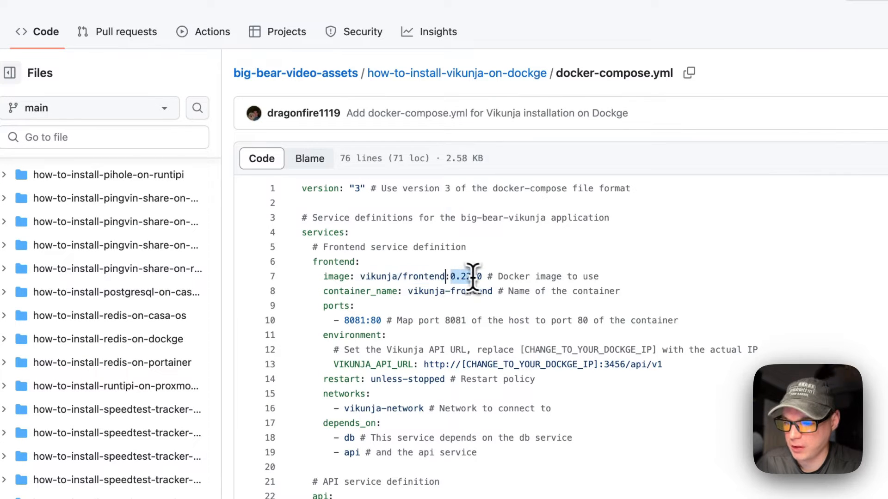
scroll(481, 277, "down", 2)
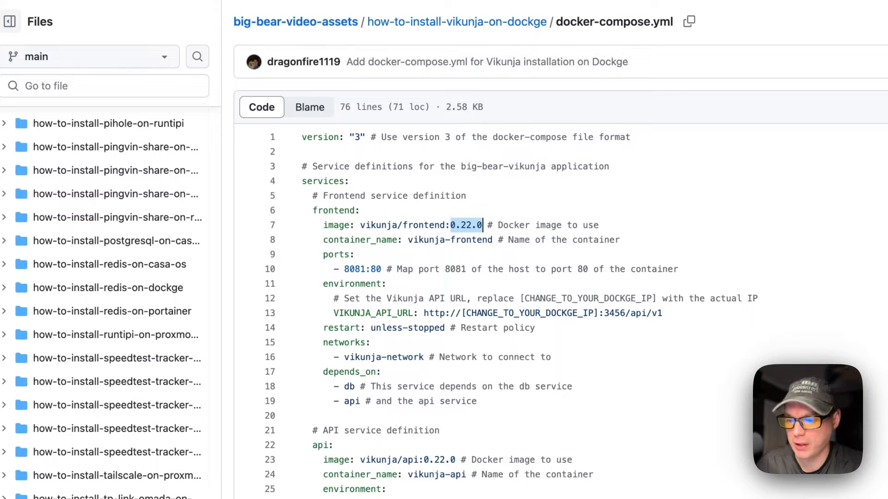
scroll(448, 239, "down", 1)
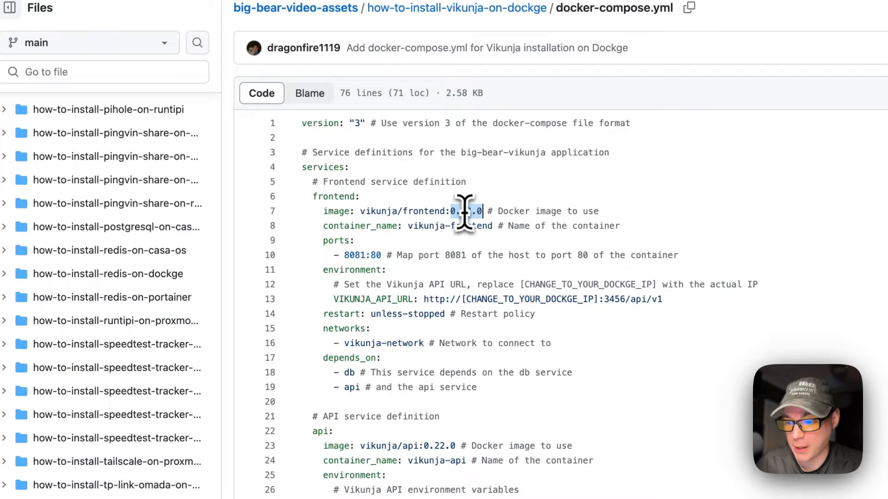
left_click_drag(323, 226, 621, 228)
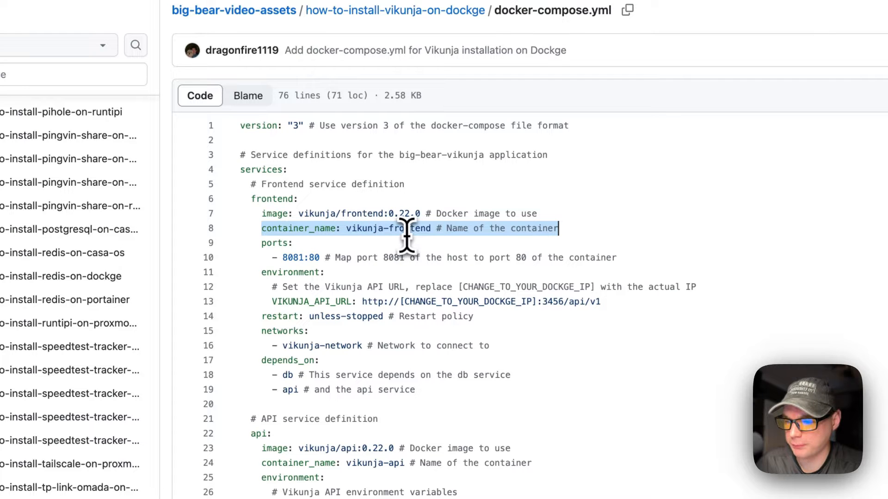
left_click_drag(262, 243, 616, 258)
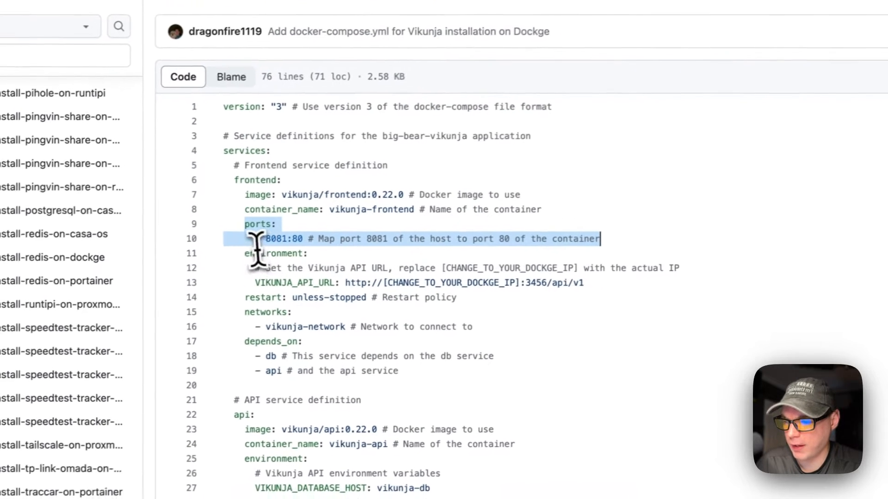
double_click(273, 238)
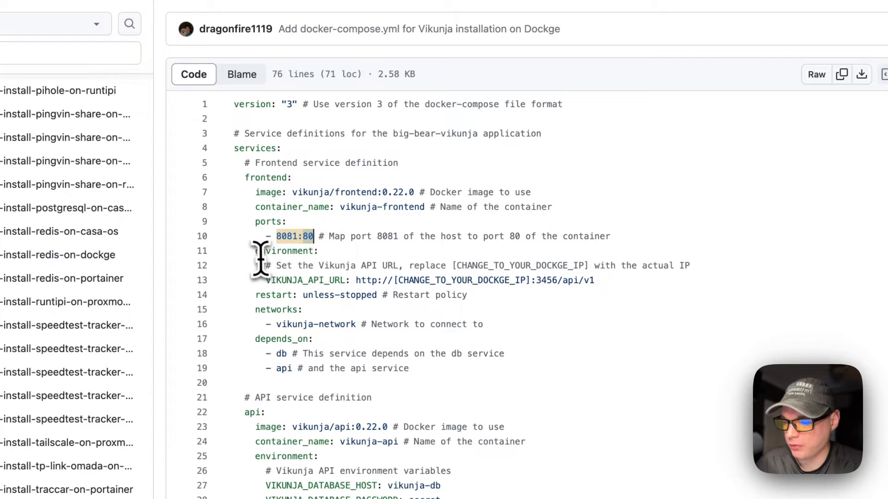
left_click_drag(255, 253, 584, 280)
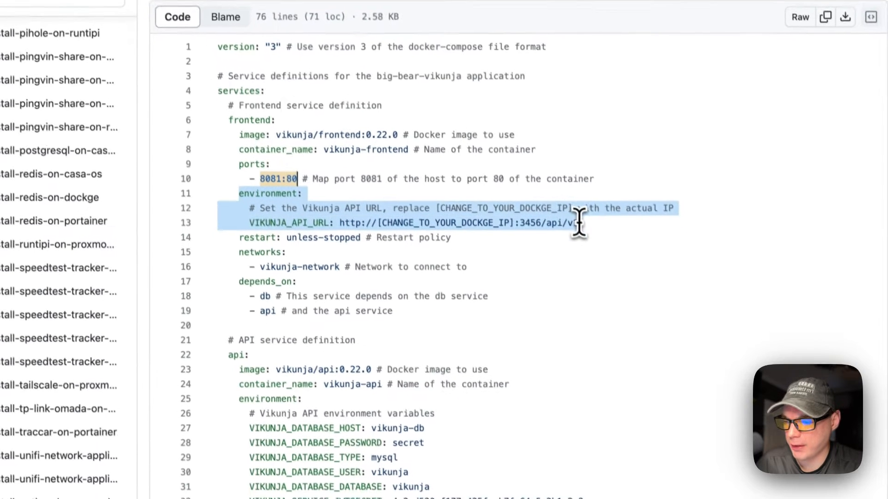
double_click(274, 210)
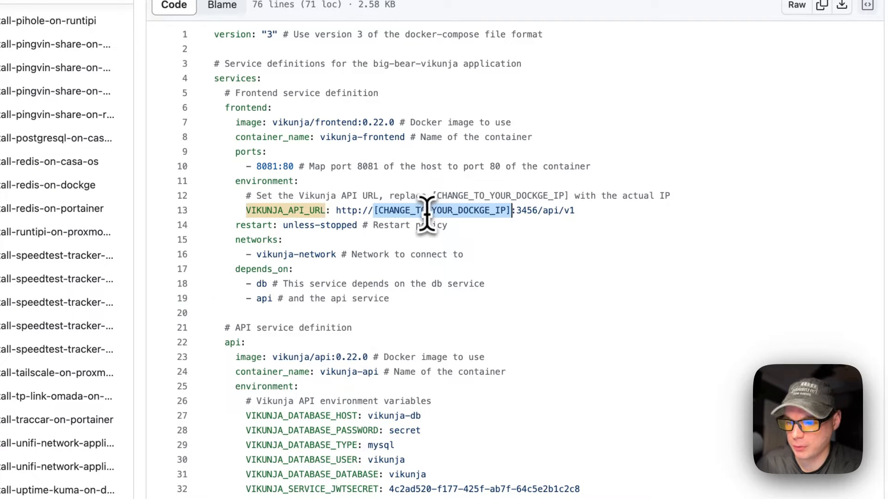
scroll(439, 216, "down", 1)
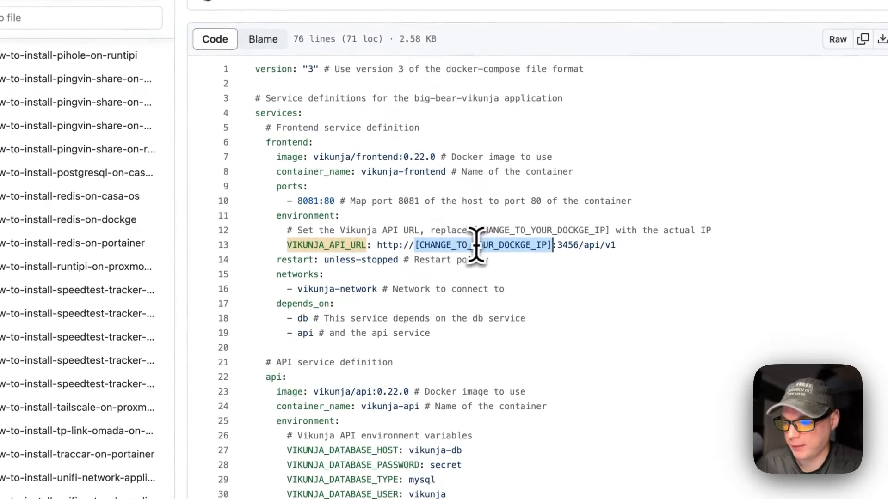
left_click_drag(277, 260, 511, 260)
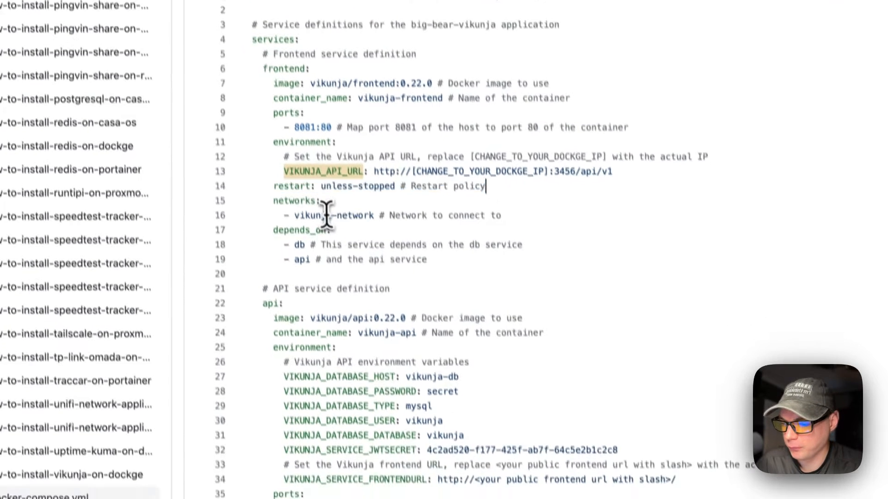
left_click_drag(286, 256, 577, 273)
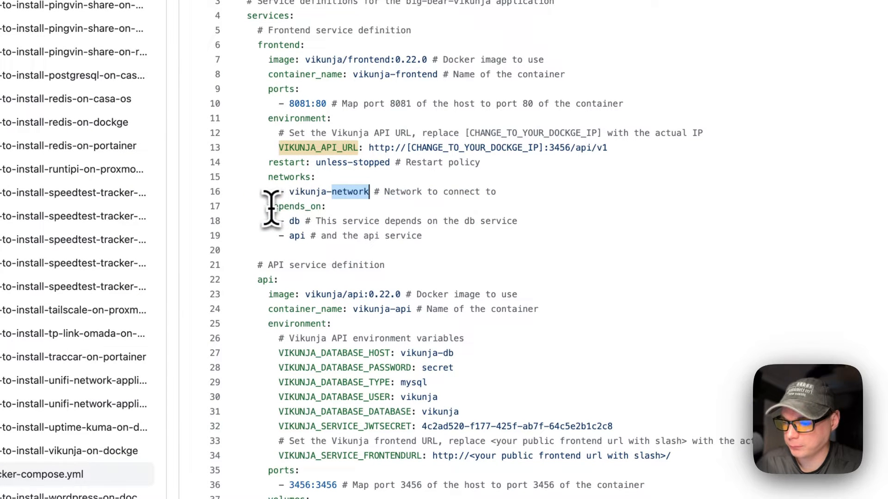
left_click_drag(326, 208, 451, 233)
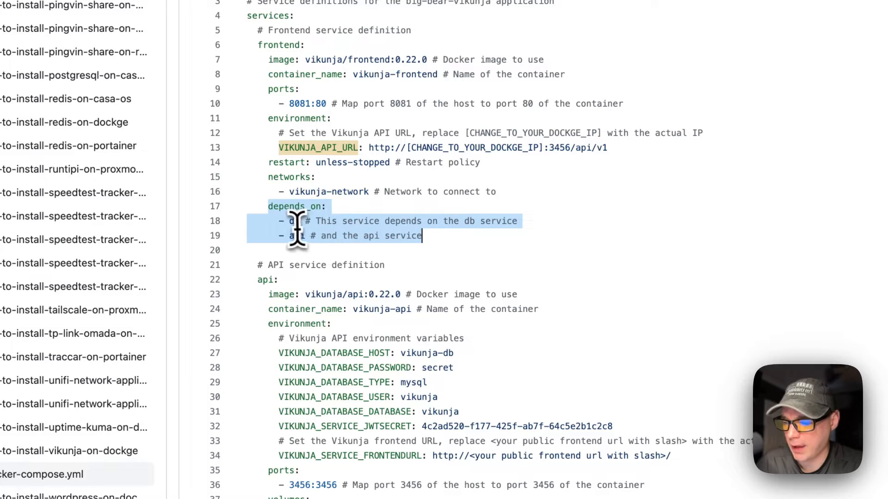
scroll(293, 236, "down", 5)
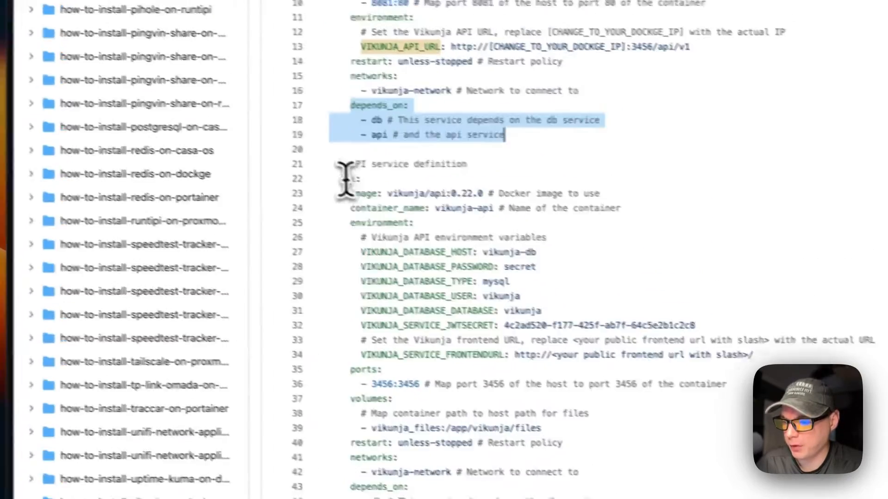
left_click_drag(342, 178, 499, 360)
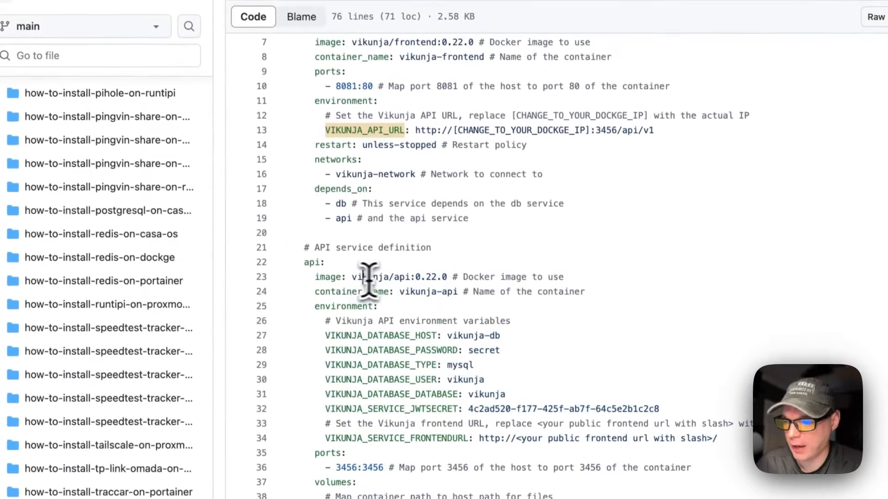
left_click(333, 53)
double_click(405, 280)
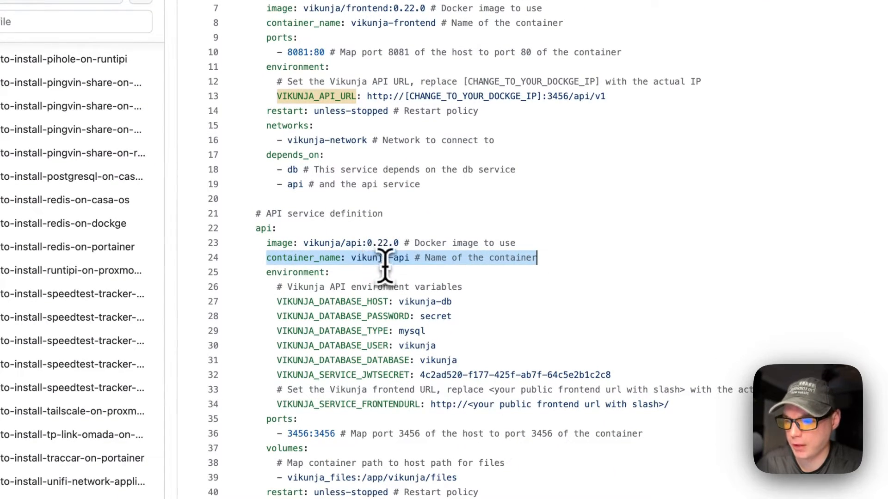
left_click_drag(267, 272, 670, 404)
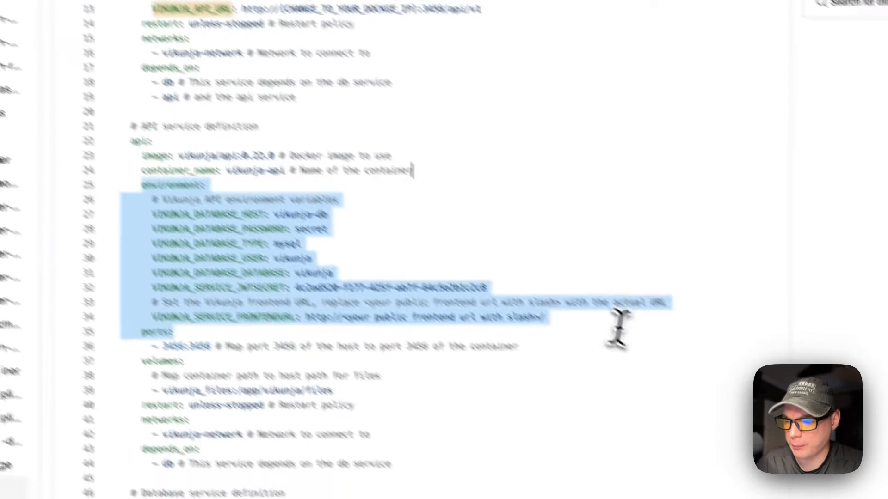
left_click(234, 201)
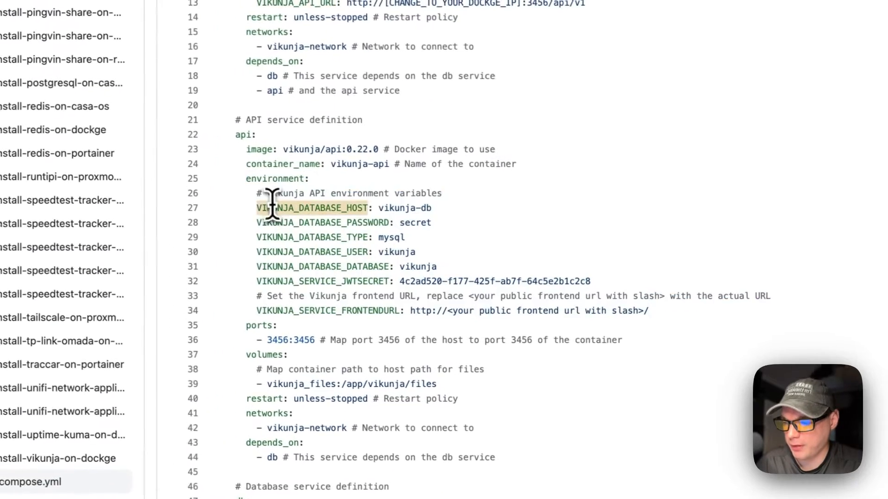
left_click_drag(234, 200, 595, 282)
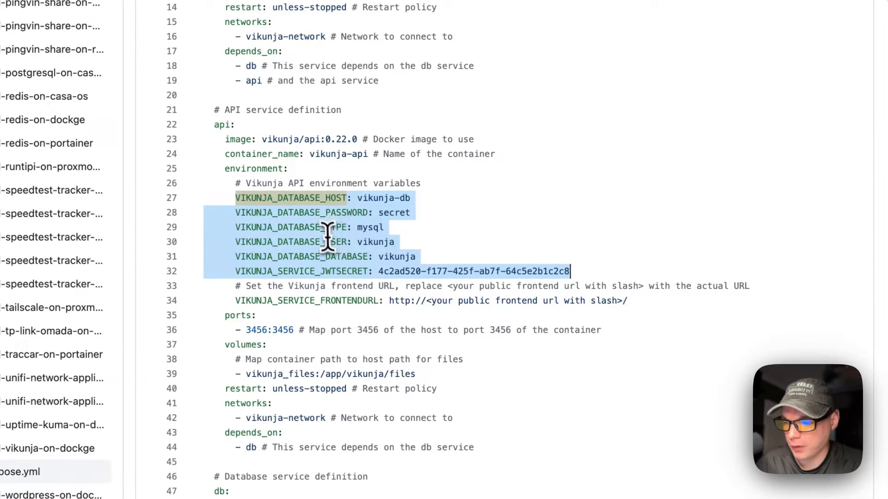
left_click(342, 256)
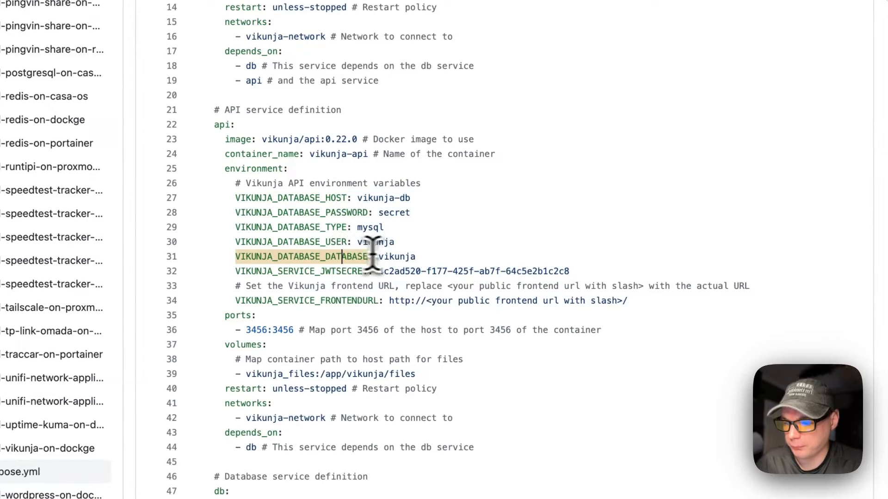
left_click_drag(419, 256, 233, 198)
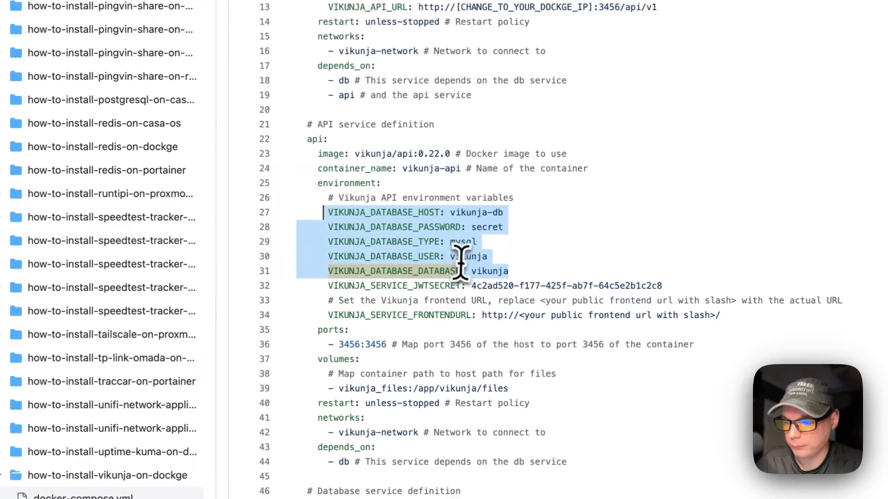
scroll(445, 216, "down", 1)
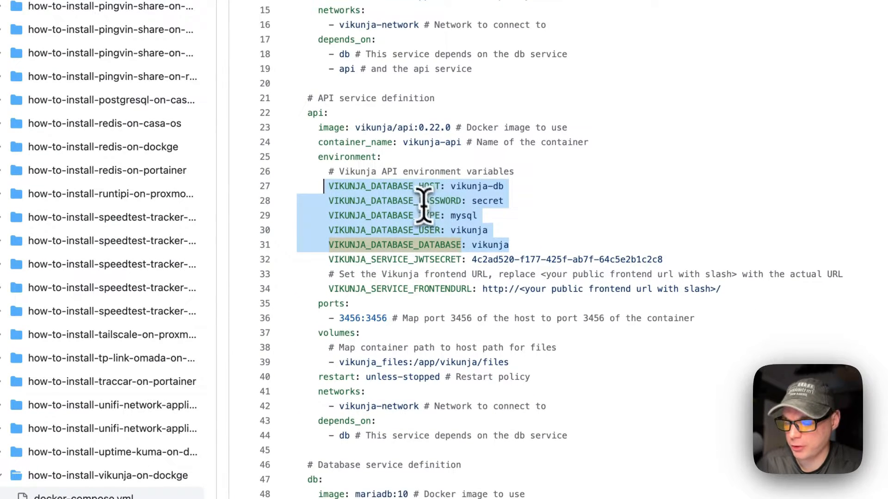
scroll(446, 227, "down", 10)
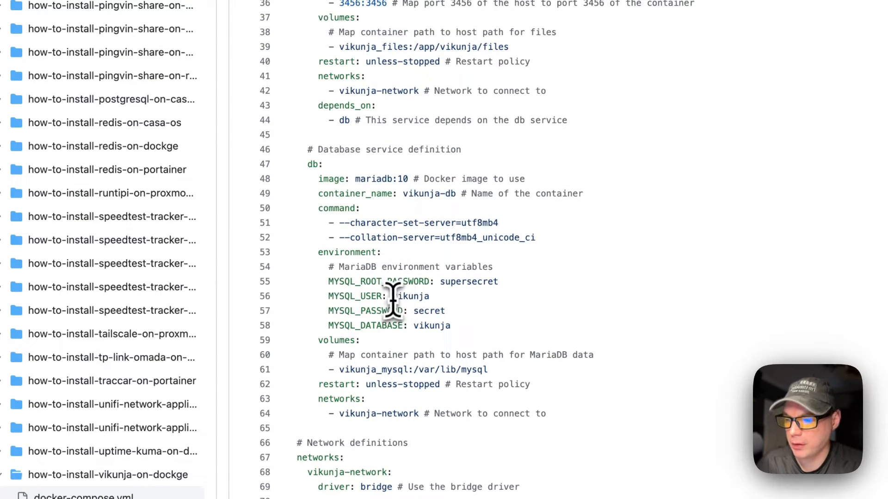
scroll(393, 300, "up", 10)
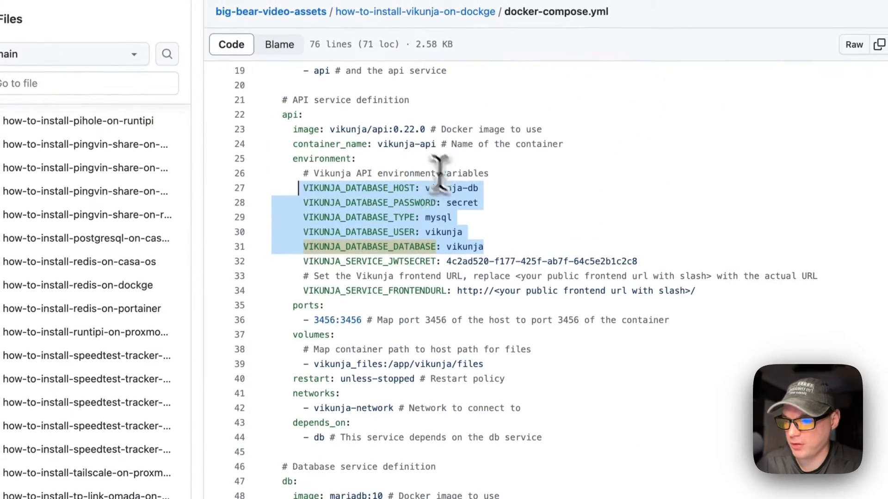
scroll(375, 234, "down", 10)
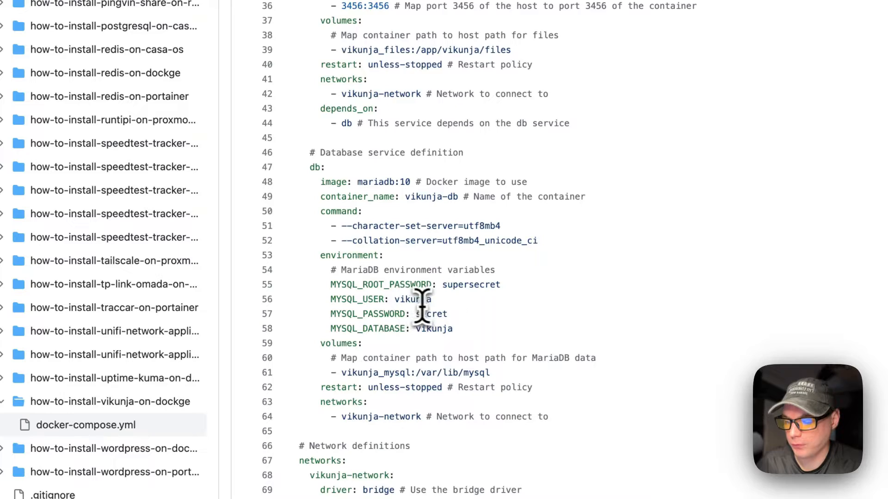
scroll(419, 305, "up", 5)
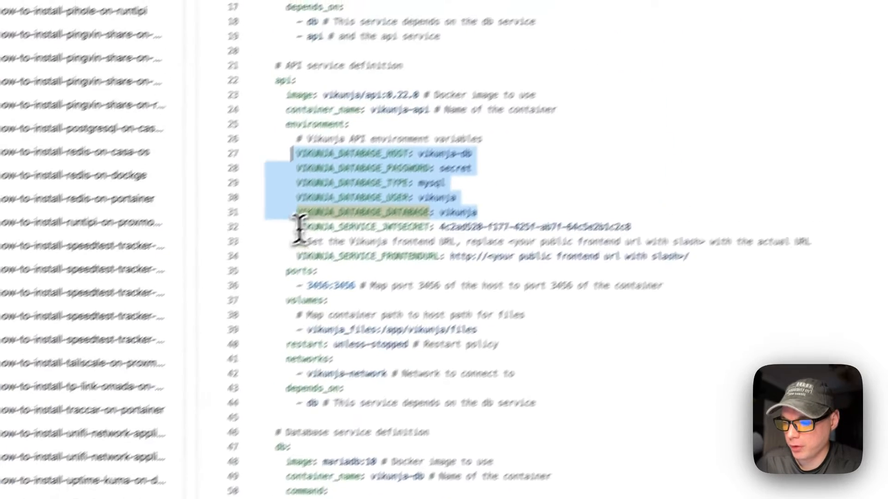
left_click_drag(331, 124, 665, 124)
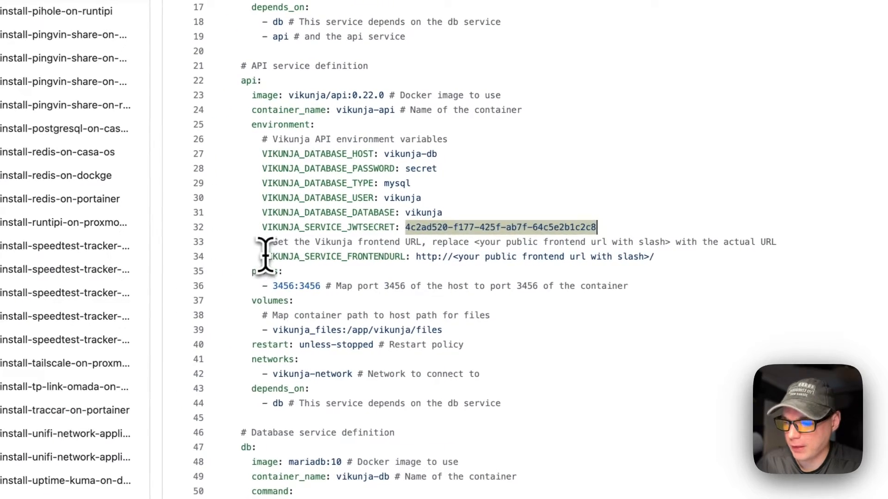
left_click_drag(562, 273, 650, 259)
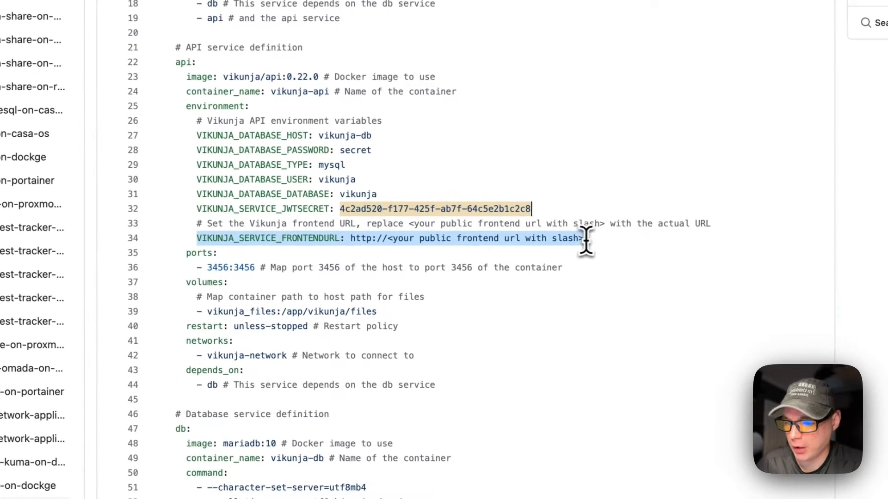
left_click_drag(589, 241, 591, 239)
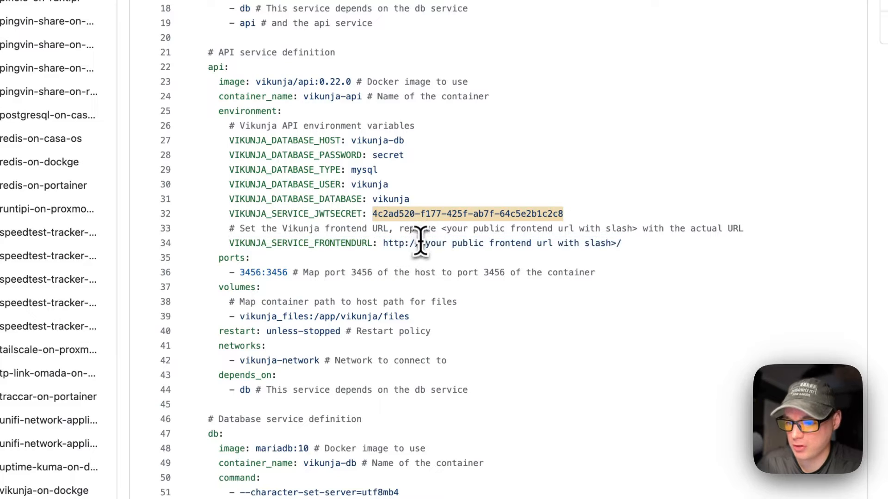
left_click_drag(420, 243, 620, 242)
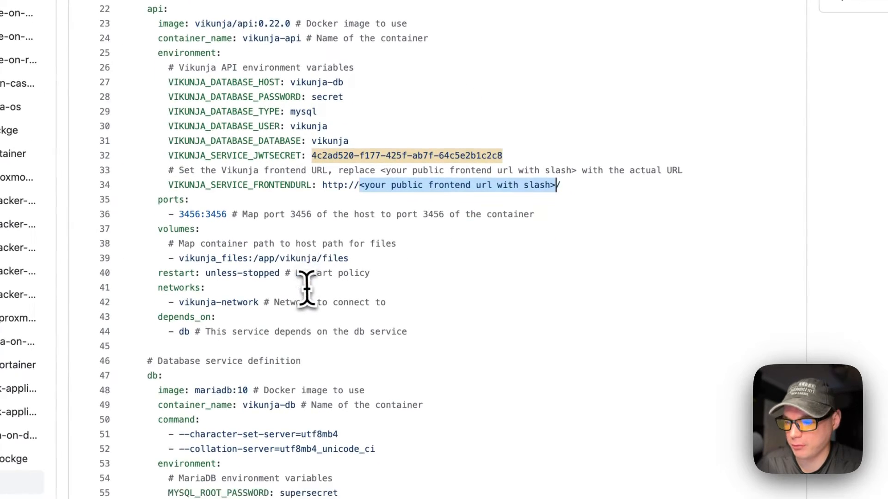
left_click_drag(158, 201, 473, 201)
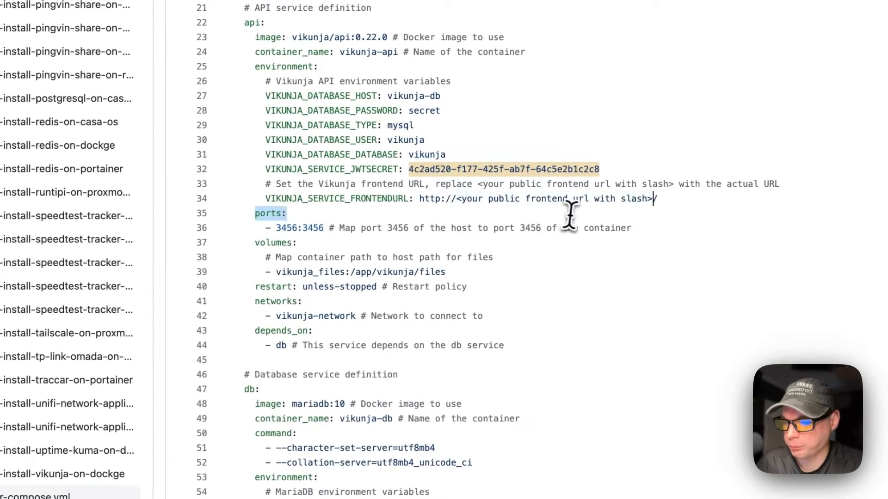
left_click_drag(570, 216, 644, 230)
double_click(284, 229)
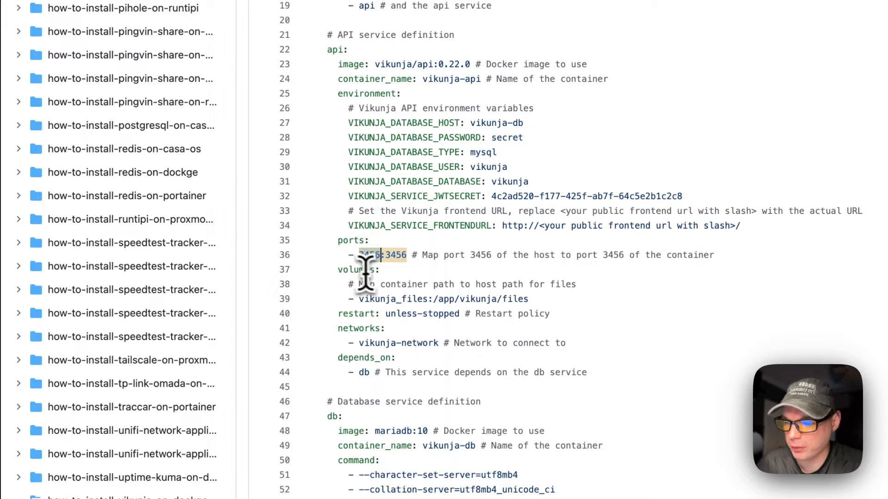
scroll(365, 255, "up", 5)
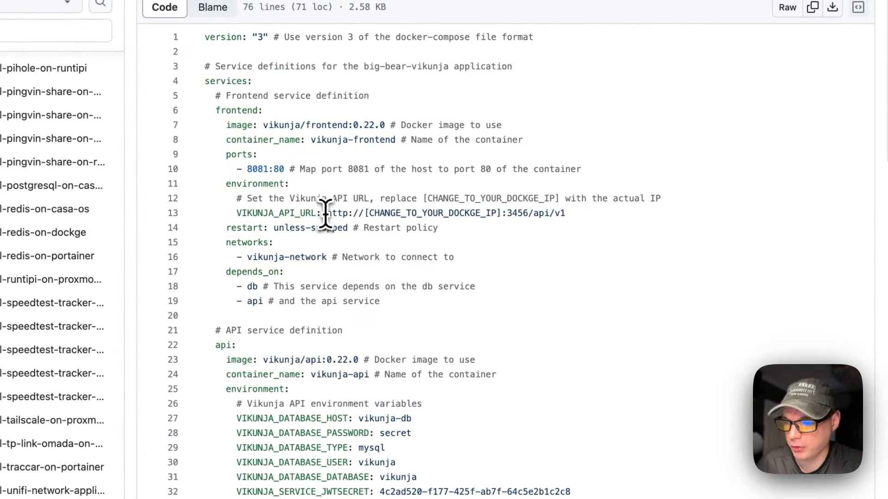
left_click_drag(329, 211, 562, 214)
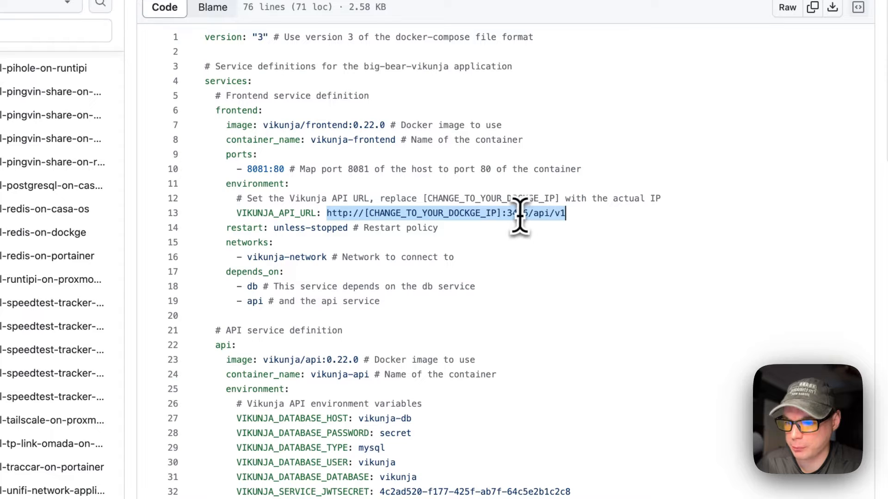
scroll(516, 221, "down", 7)
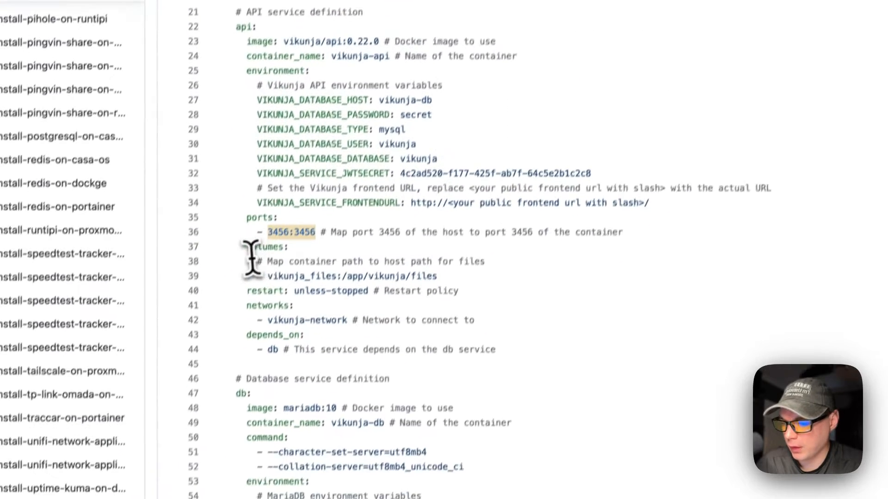
left_click_drag(254, 229, 533, 260)
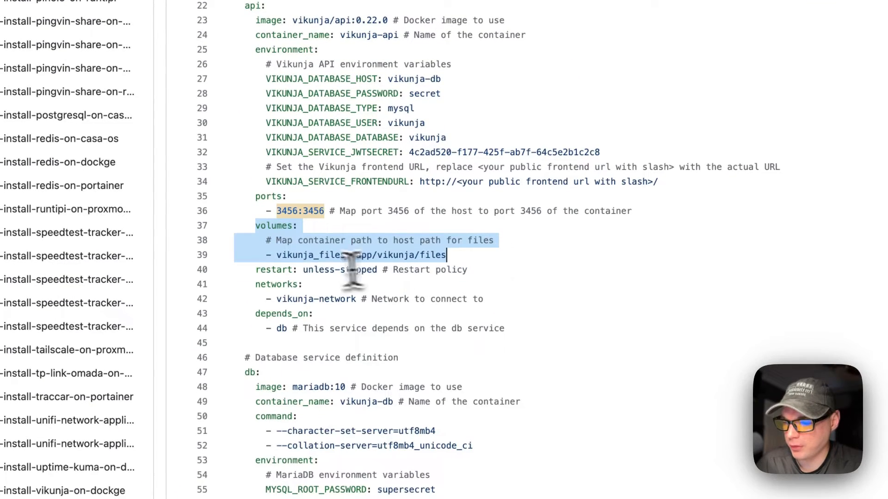
double_click(307, 258)
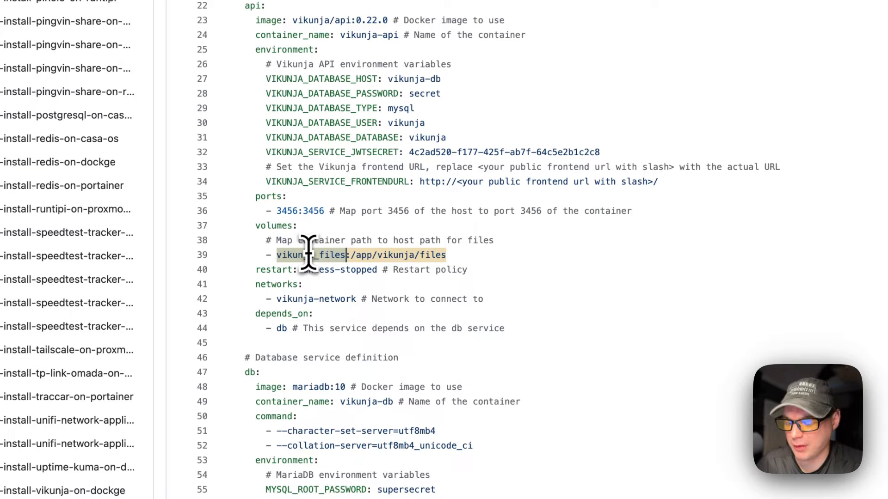
left_click_drag(352, 256, 571, 255)
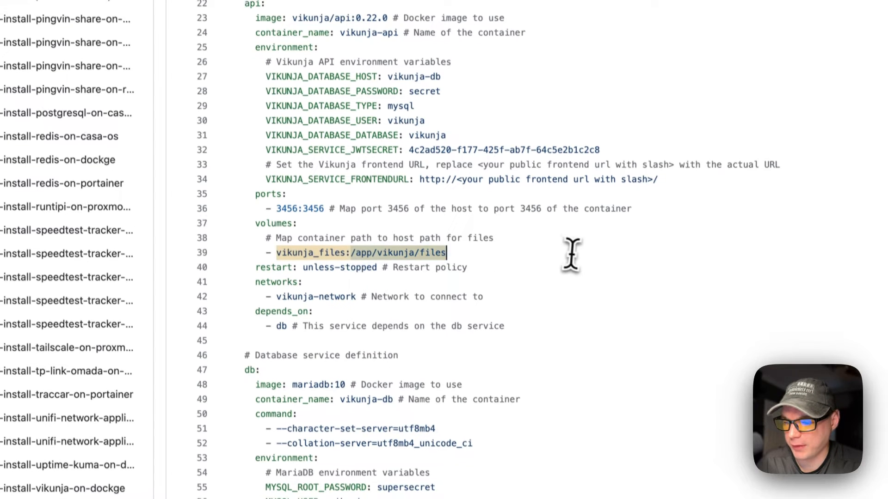
left_click(364, 256)
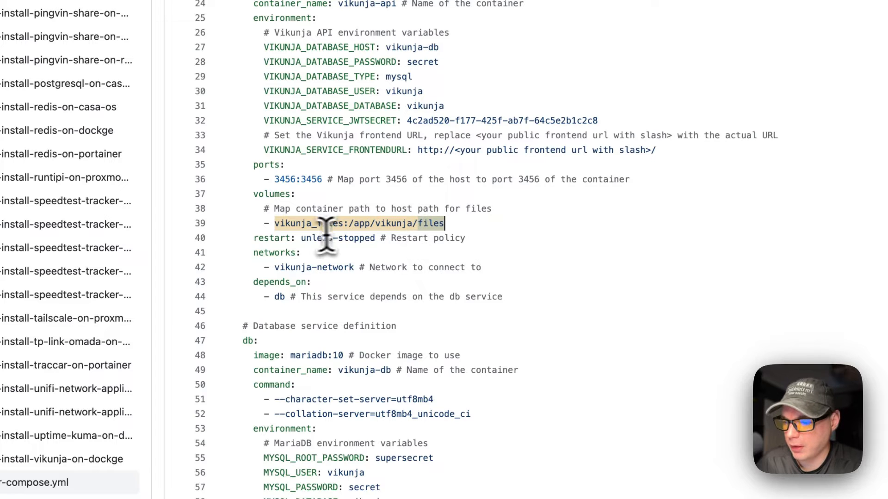
left_click_drag(255, 238, 575, 240)
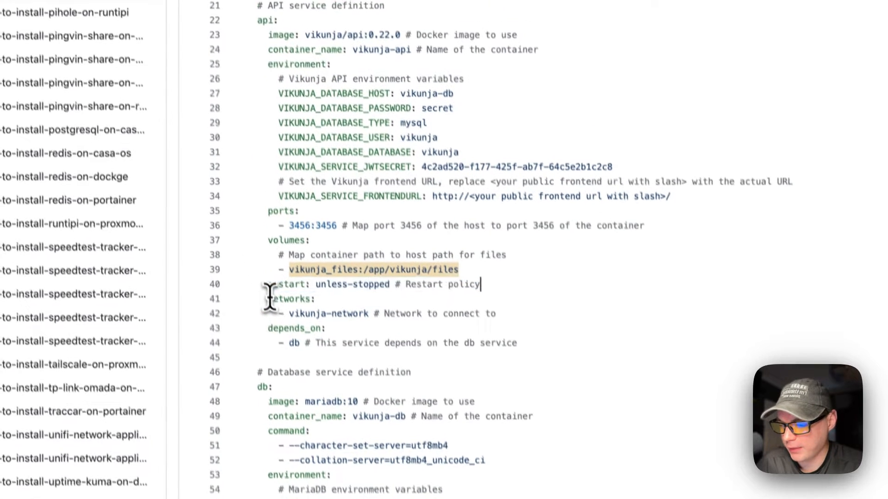
left_click_drag(253, 251, 518, 262)
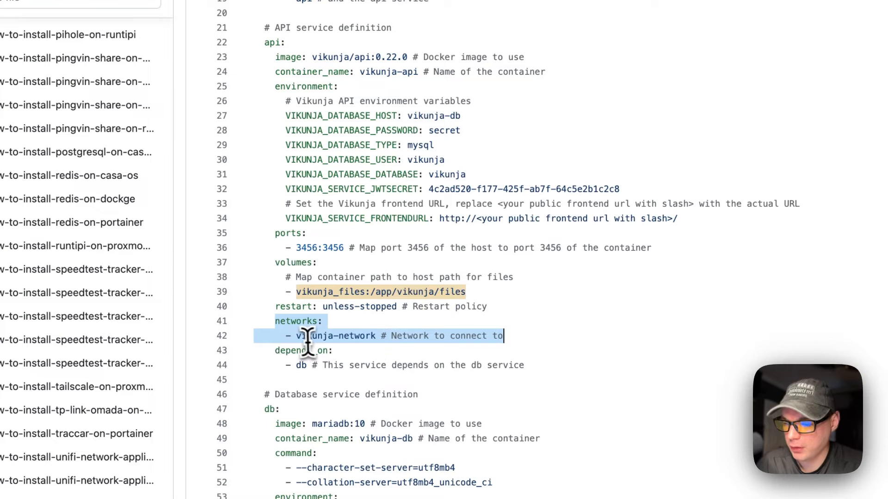
left_click(305, 336)
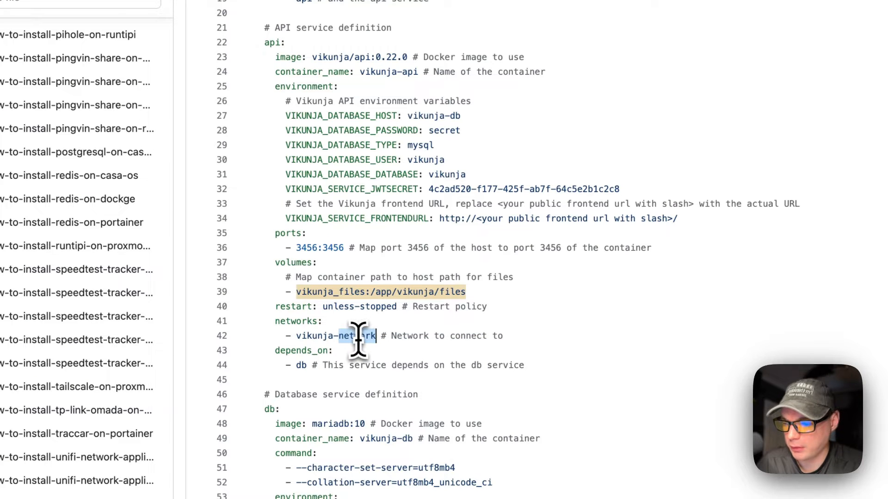
scroll(352, 336, "down", 3)
left_click_drag(275, 279, 507, 293)
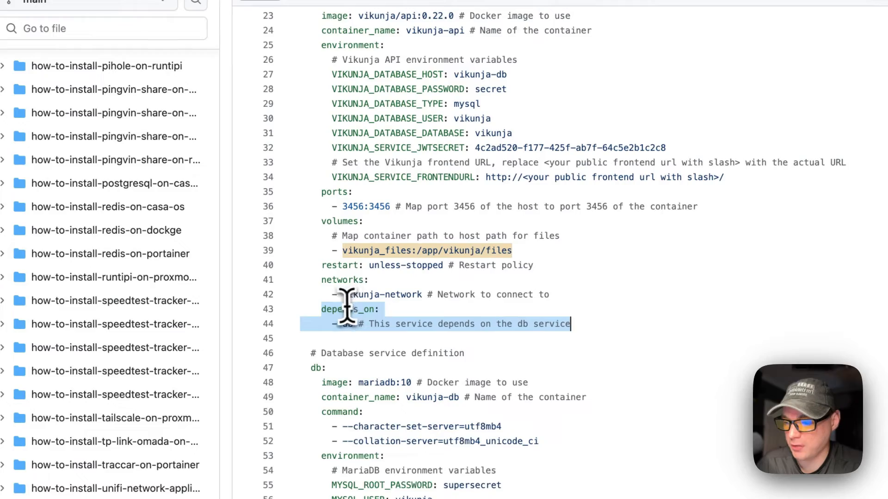
left_click_drag(311, 368, 407, 352)
left_click(324, 48)
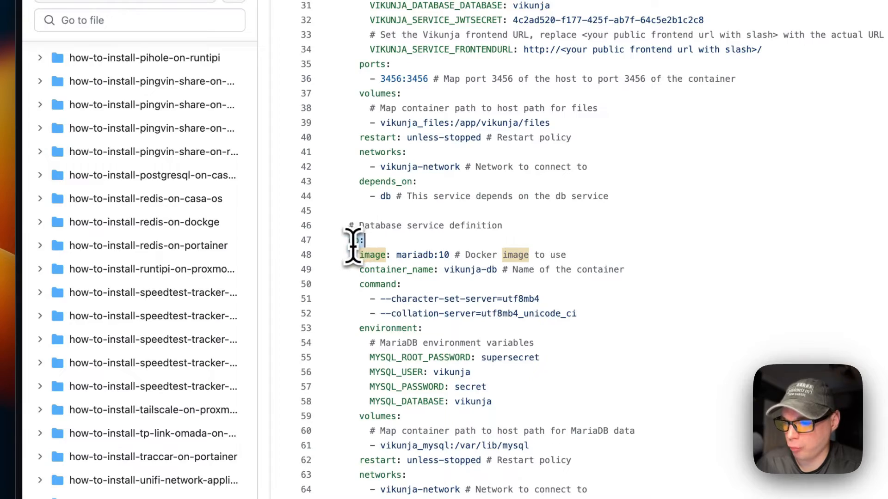
scroll(355, 241, "up", 2)
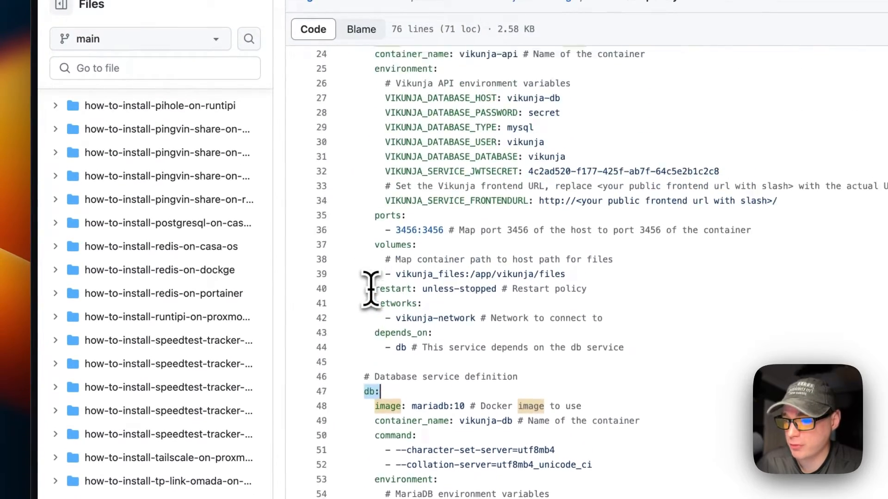
scroll(370, 289, "up", 8)
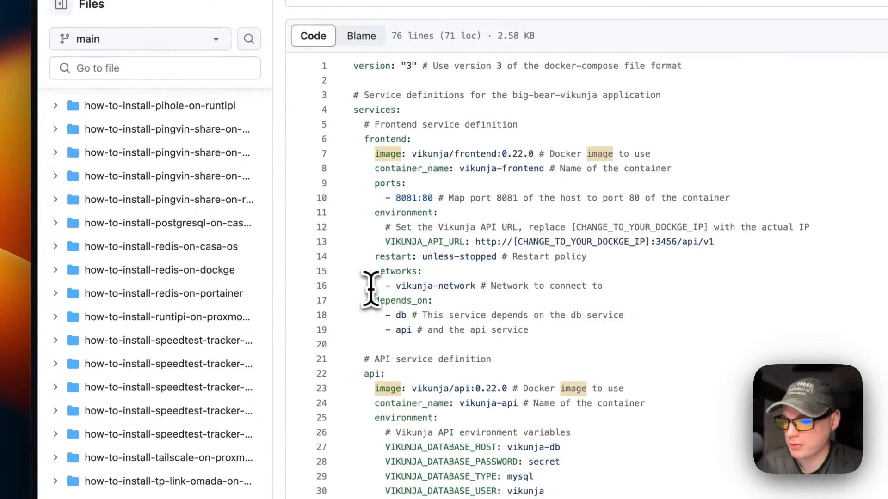
scroll(378, 227, "down", 10)
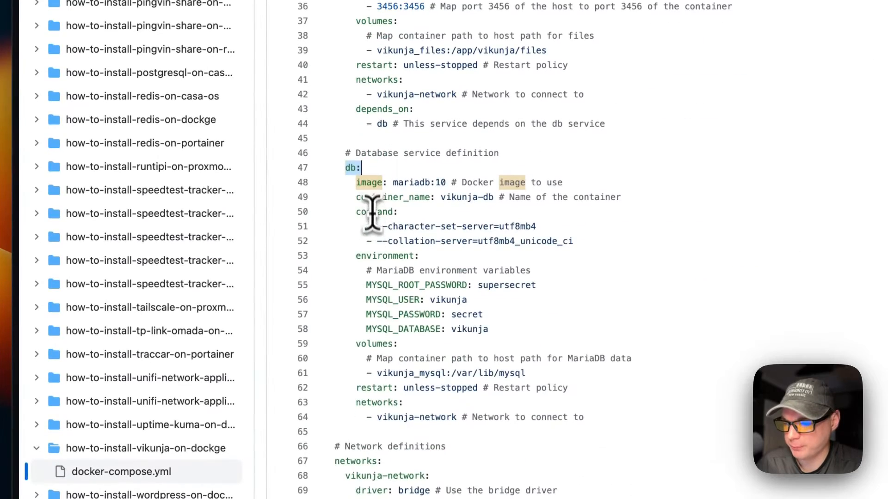
left_click_drag(356, 182, 562, 182)
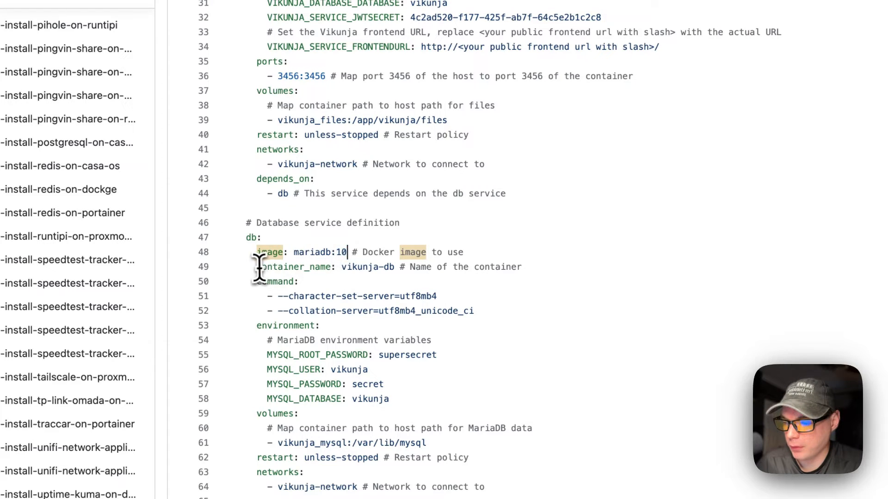
left_click_drag(259, 268, 575, 267)
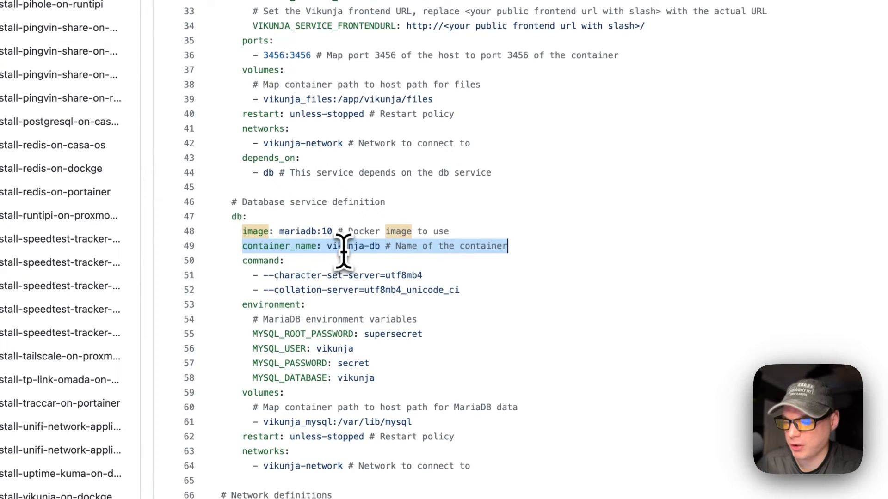
scroll(344, 250, "down", 1)
left_click_drag(242, 235, 468, 263)
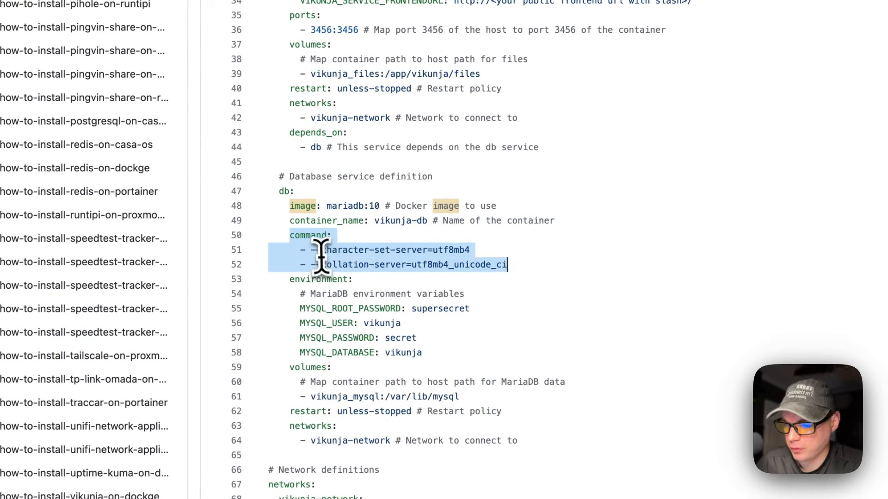
scroll(383, 279, "down", 1)
left_click_drag(289, 273, 434, 345)
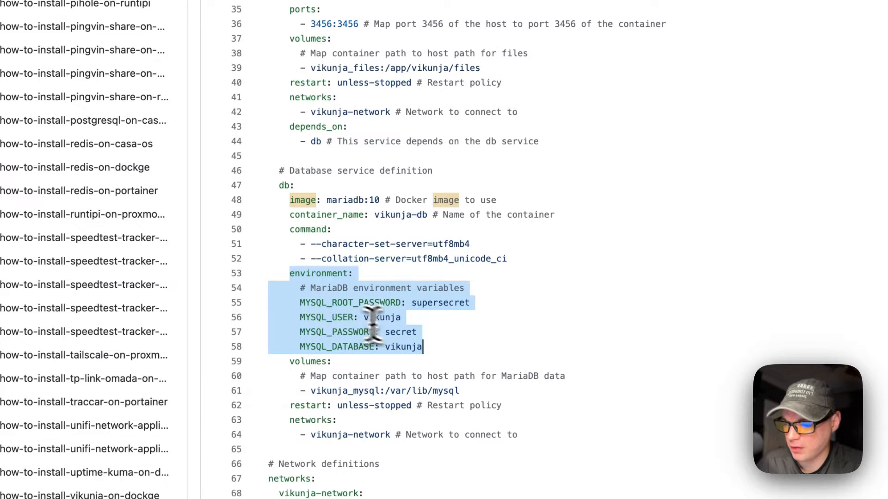
double_click(327, 303)
double_click(324, 318)
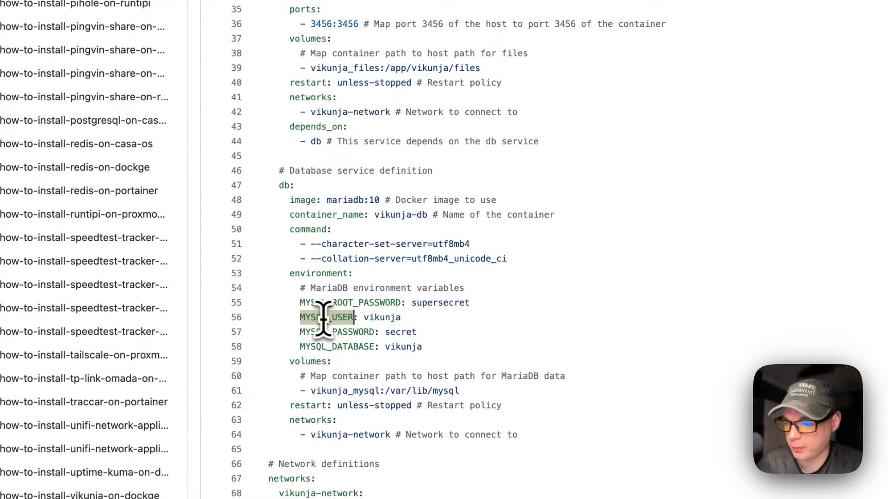
double_click(326, 332)
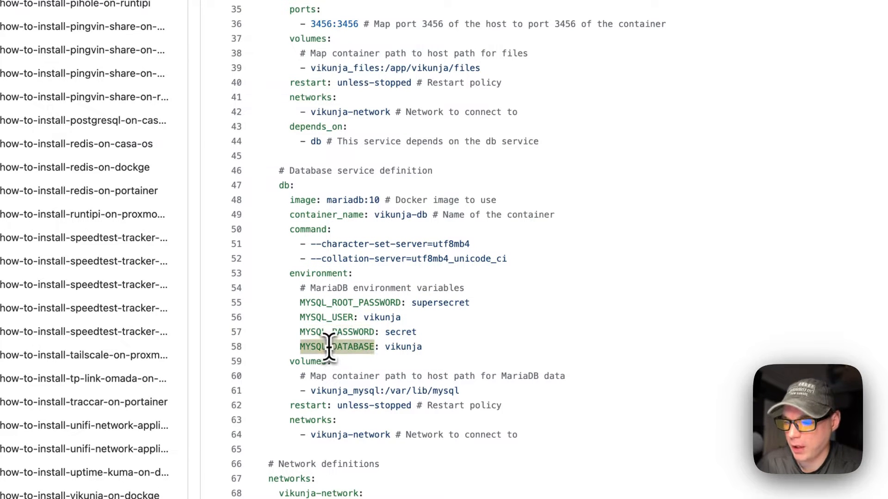
scroll(328, 351, "up", 5)
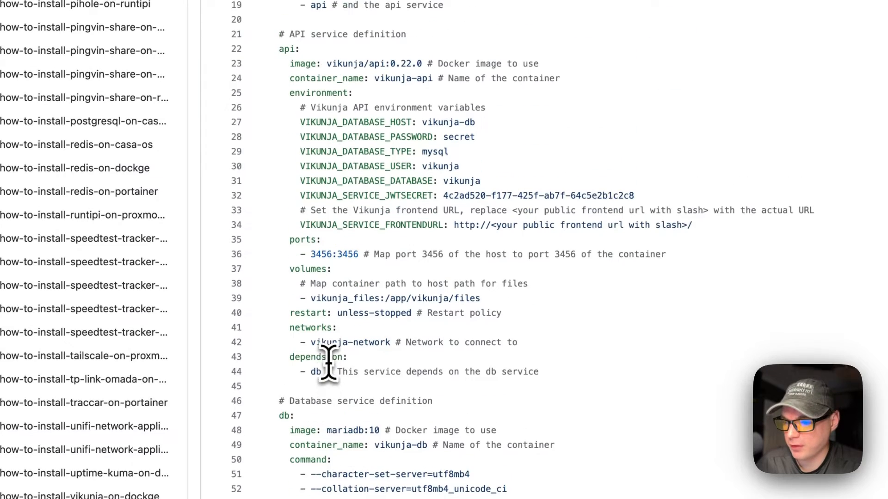
left_click_drag(278, 229, 475, 281)
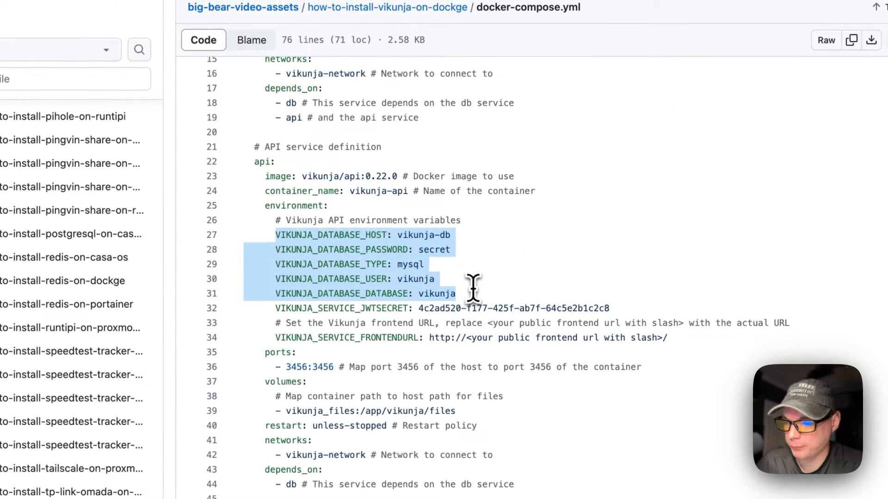
scroll(472, 289, "down", 5)
scroll(473, 296, "up", 3)
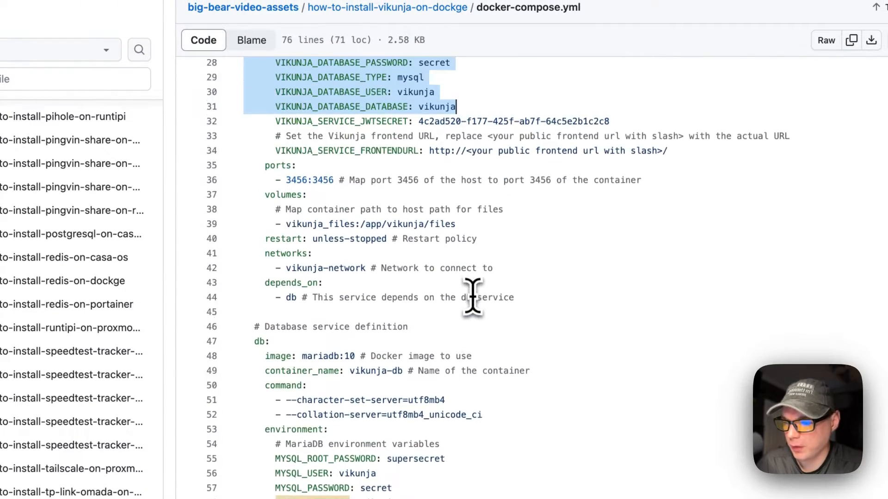
scroll(472, 299, "up", 1)
left_click(316, 152)
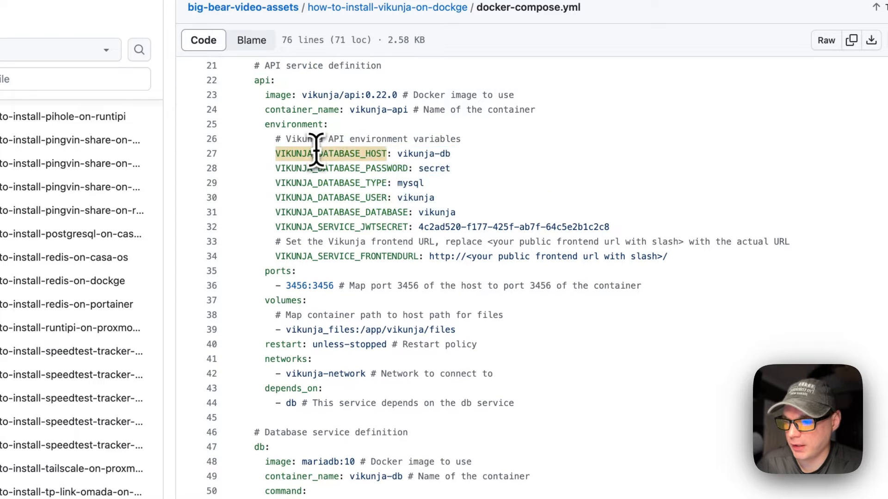
double_click(312, 155)
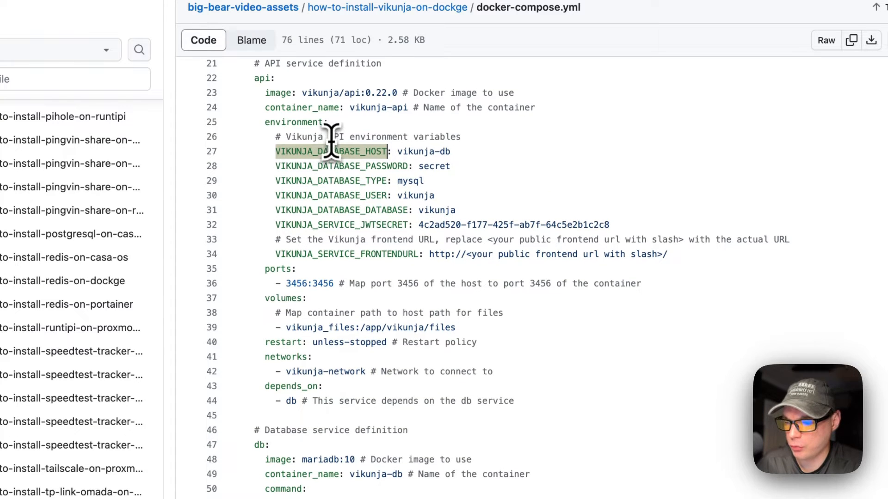
scroll(373, 317, "down", 3)
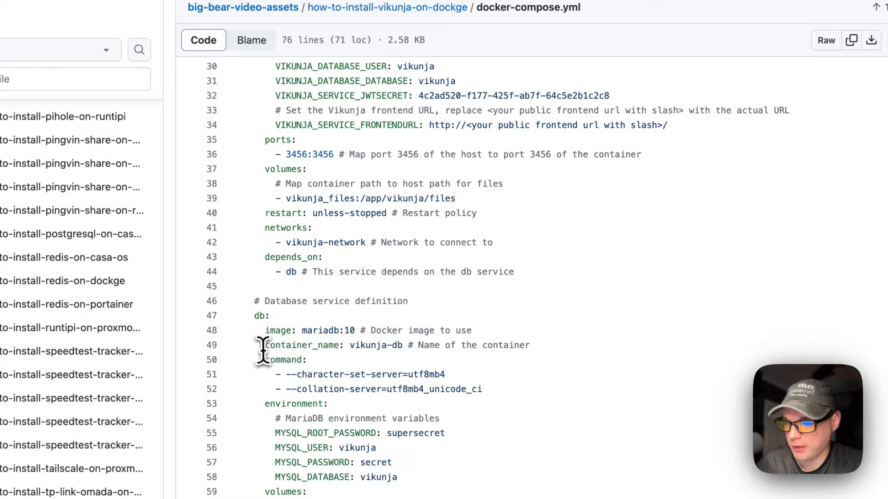
left_click_drag(262, 350, 553, 349)
scroll(372, 344, "up", 1)
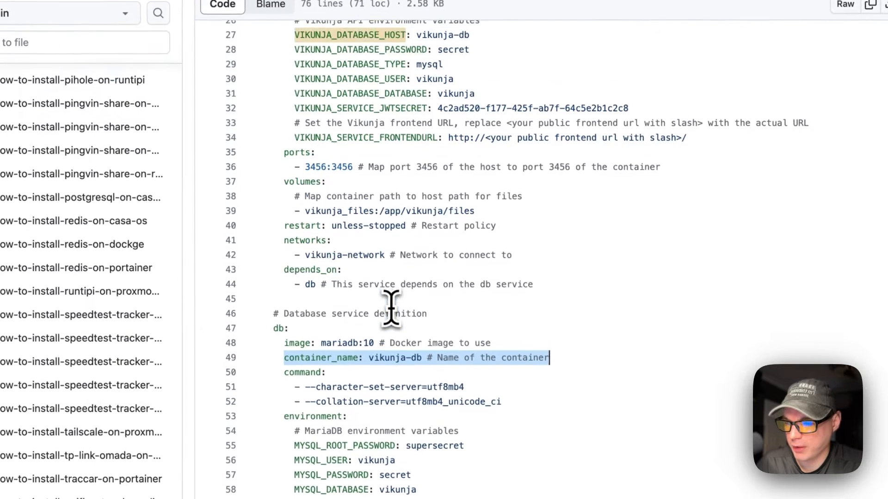
scroll(396, 185, "up", 5)
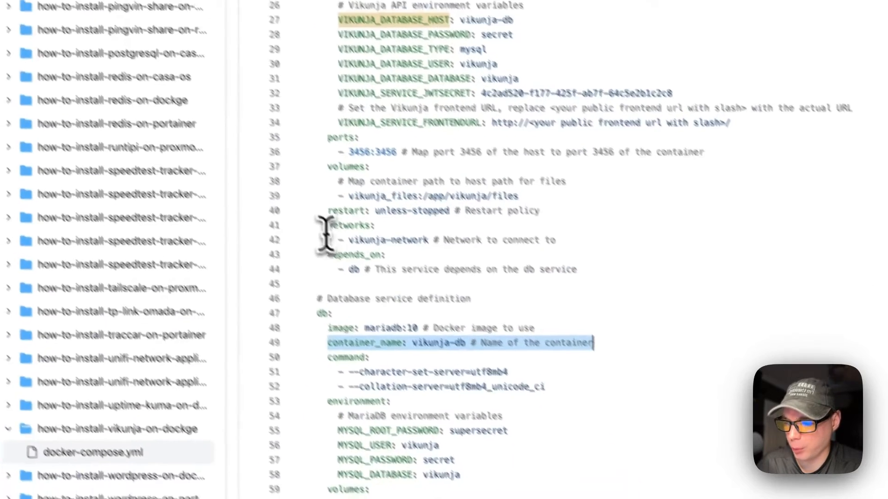
left_click_drag(283, 370, 479, 369)
left_click_drag(477, 187, 529, 193)
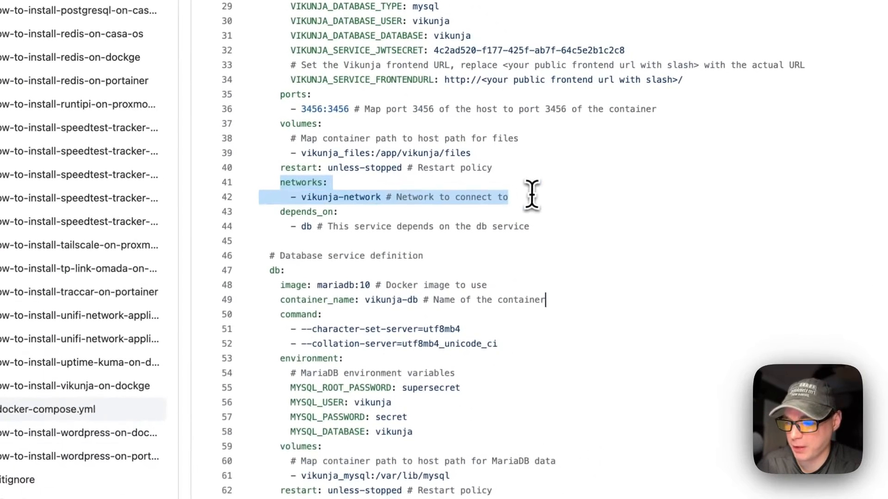
scroll(366, 196, "down", 5)
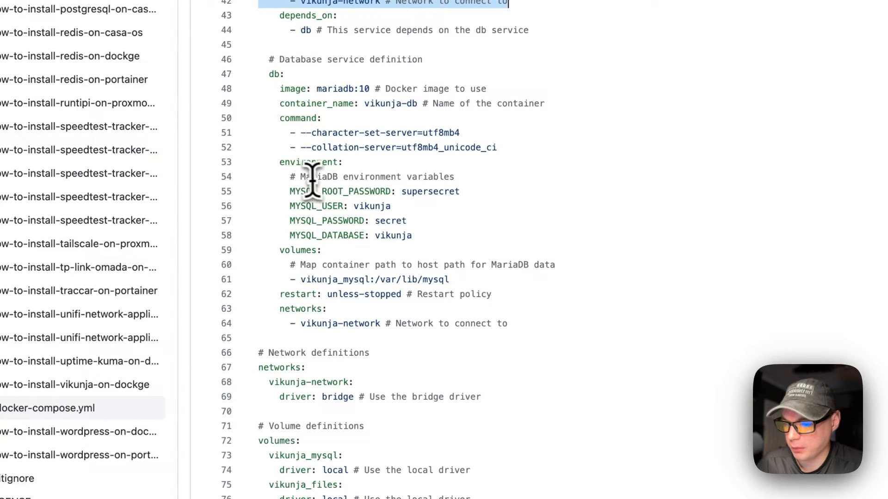
left_click_drag(279, 251, 439, 273)
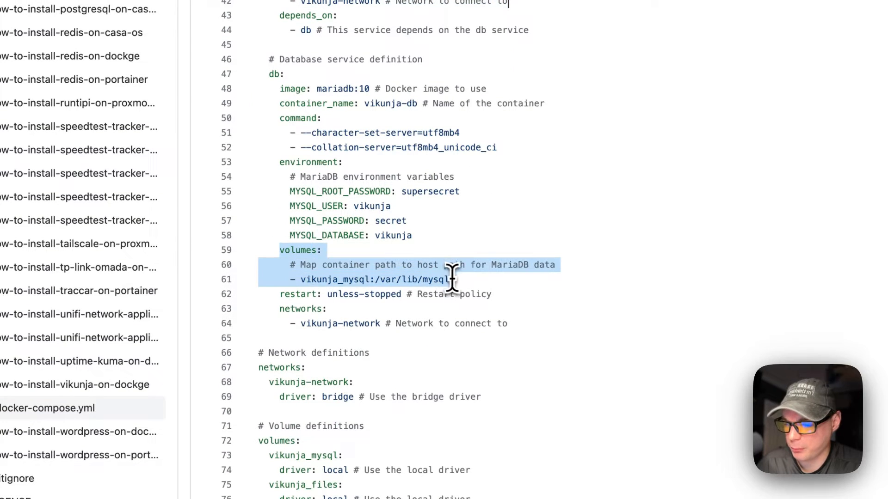
double_click(307, 280)
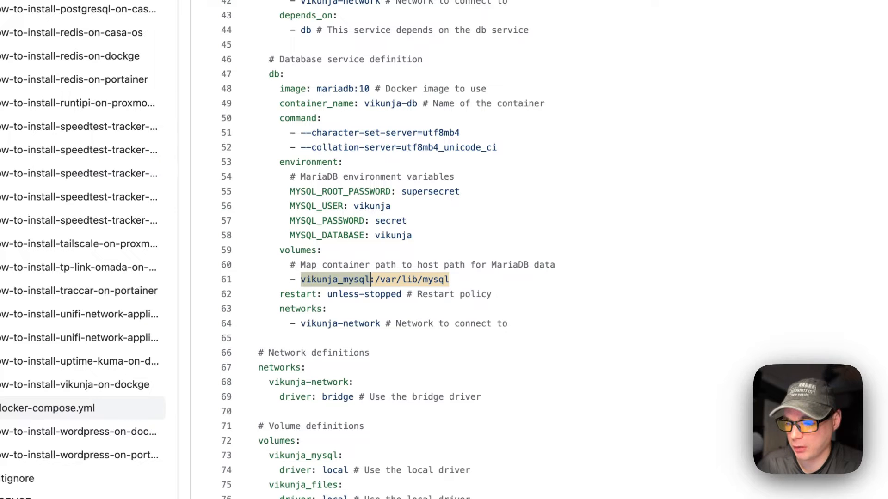
left_click(377, 280)
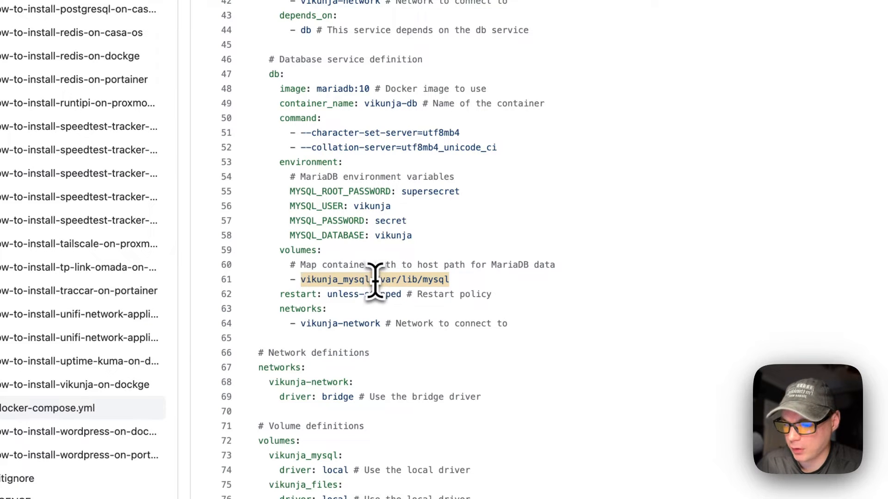
left_click_drag(380, 280, 508, 281)
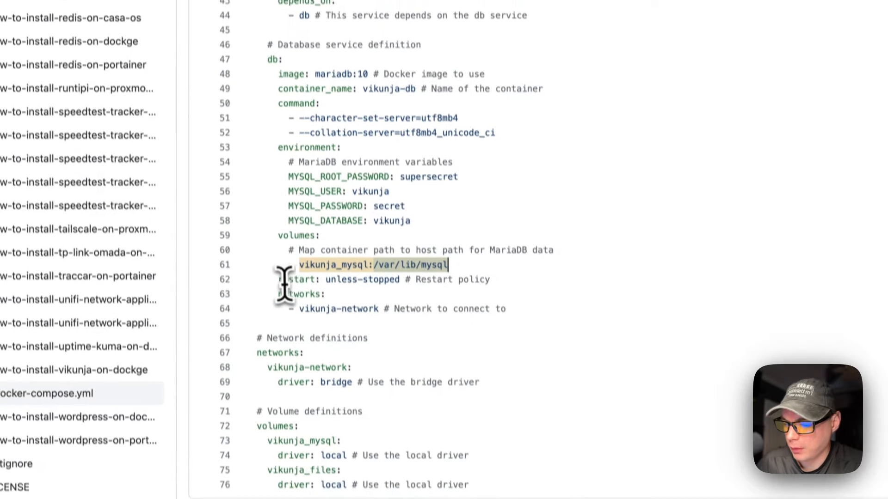
left_click_drag(280, 294, 540, 295)
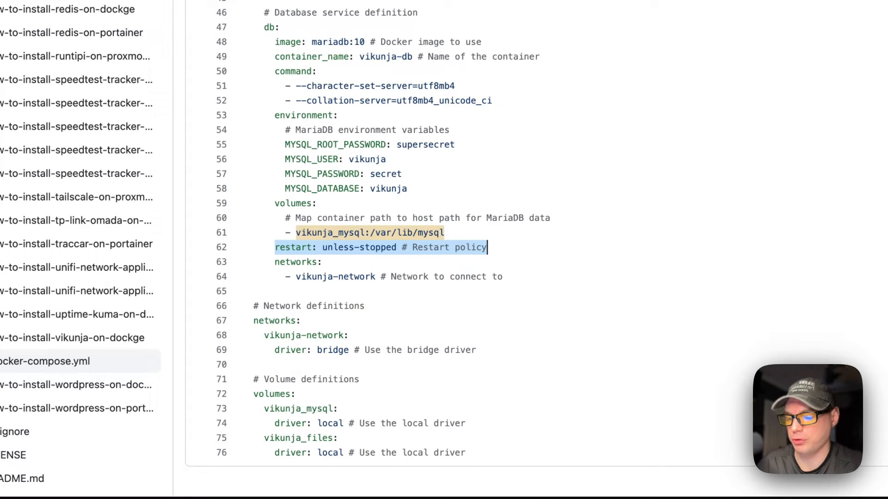
left_click_drag(301, 262, 519, 273)
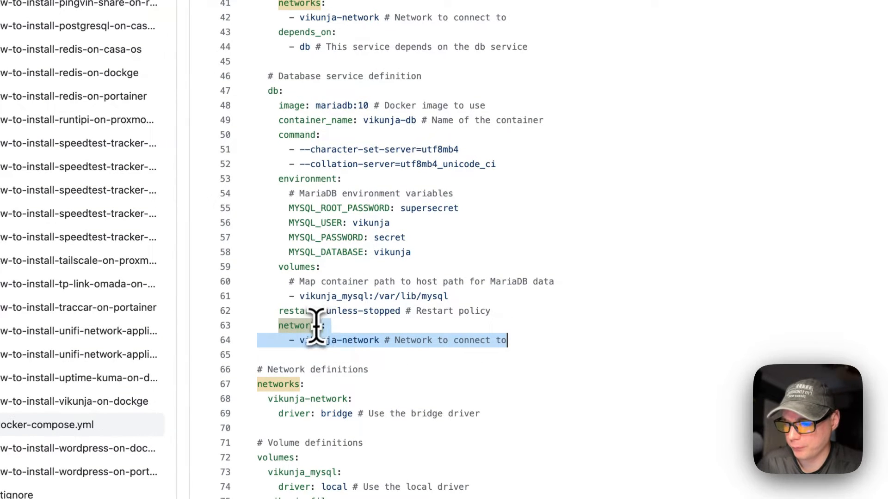
scroll(316, 326, "up", 10)
scroll(365, 148, "down", 9)
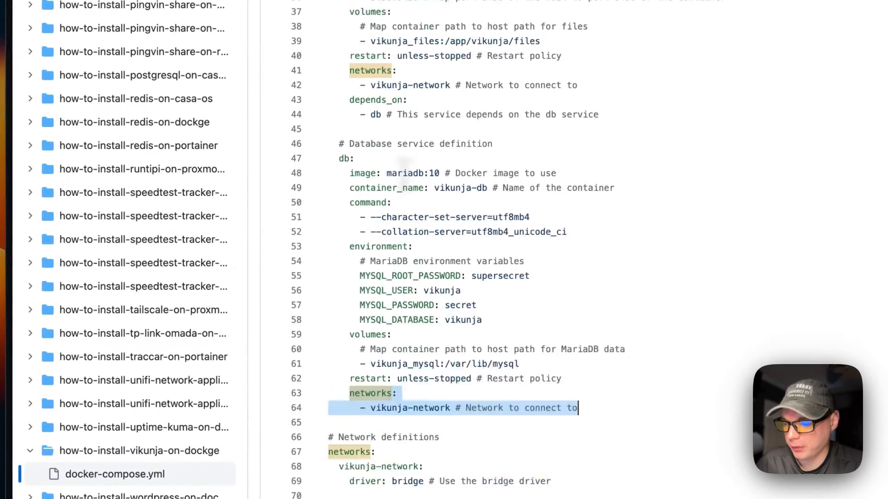
scroll(404, 173, "down", 1)
left_click_drag(329, 452, 515, 455)
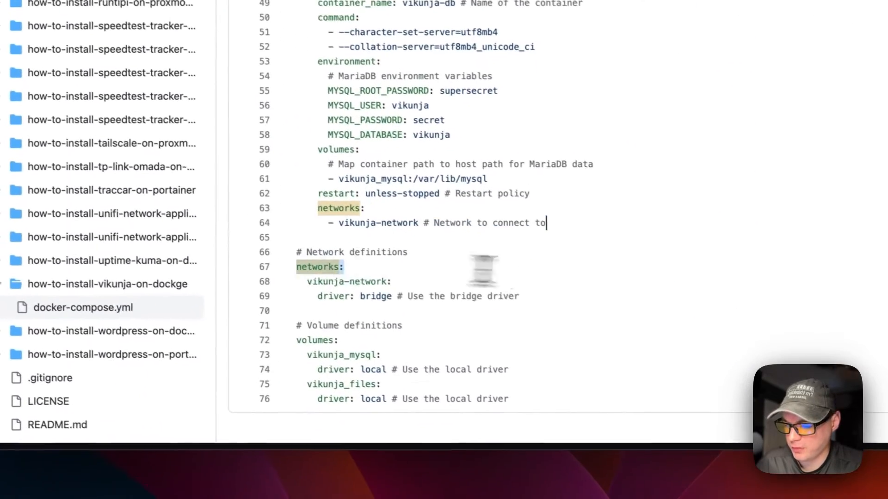
left_click_drag(484, 270, 513, 293)
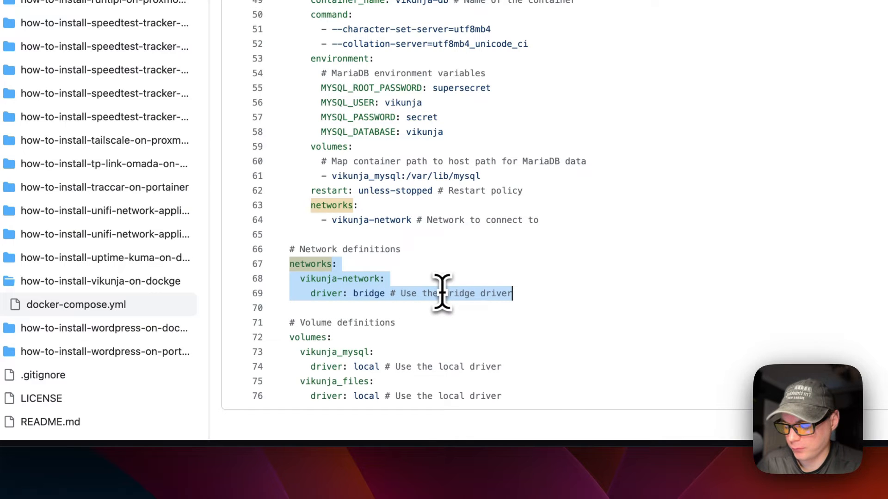
left_click_drag(289, 323, 518, 407)
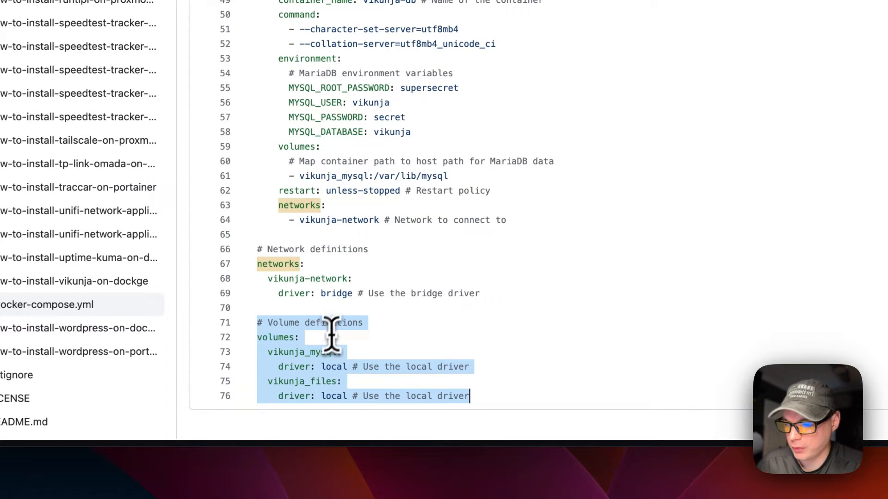
scroll(331, 333, "up", 12)
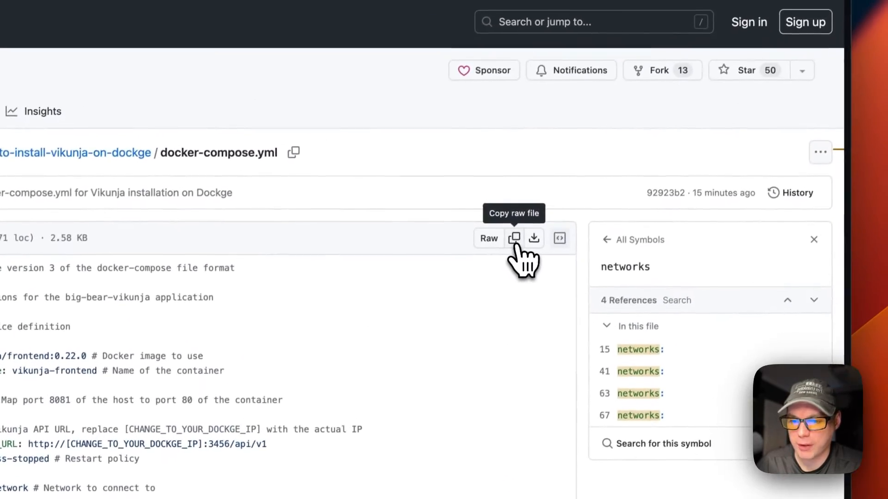
Copy the raw Vikunja compose file and start a new Dockge stack named vikunja-stack.
left_click(514, 241)
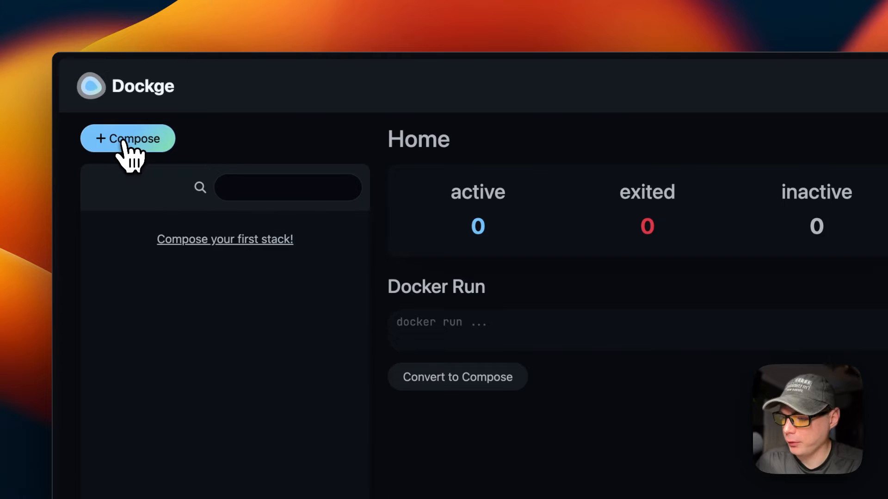
left_click(125, 149)
left_click(474, 288)
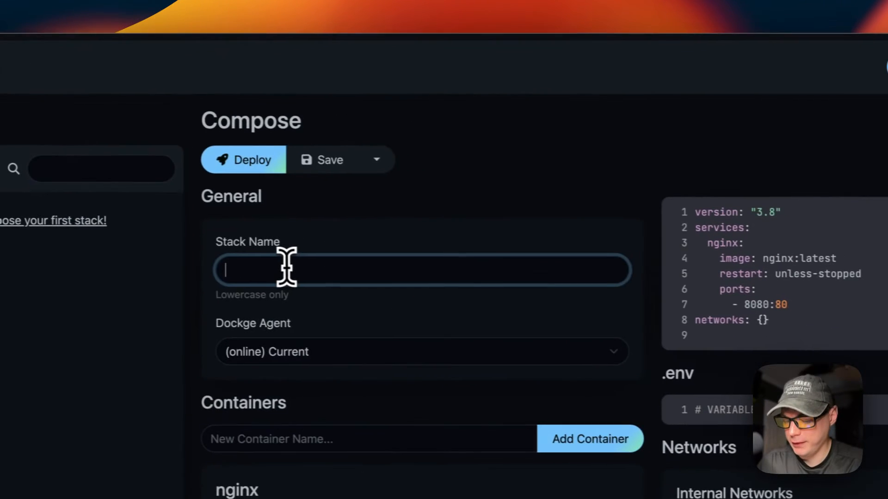
type("vikunja-stack")
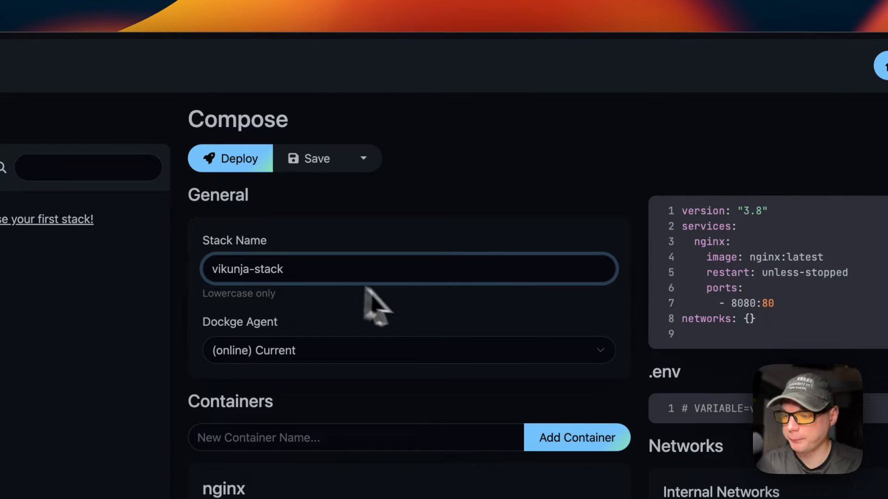
Replace the sample YAML with the pasted Vikunja compose file and deploy the stack.
left_click(388, 319)
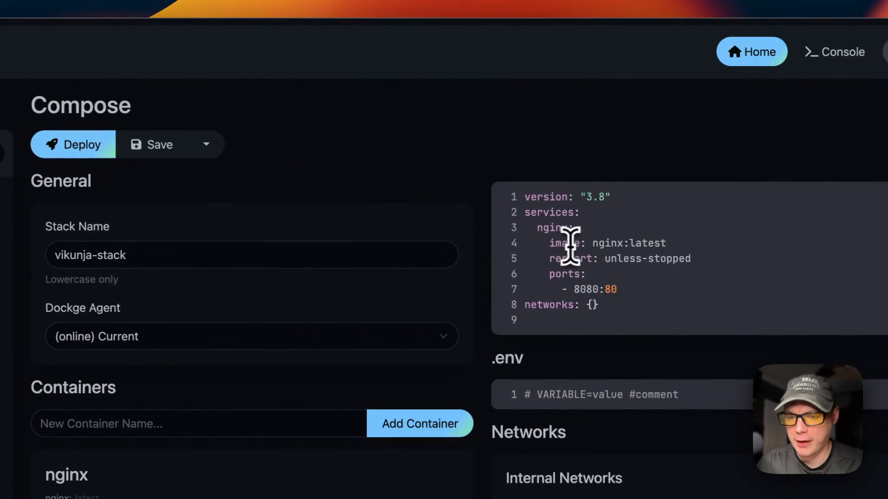
key("super+v")
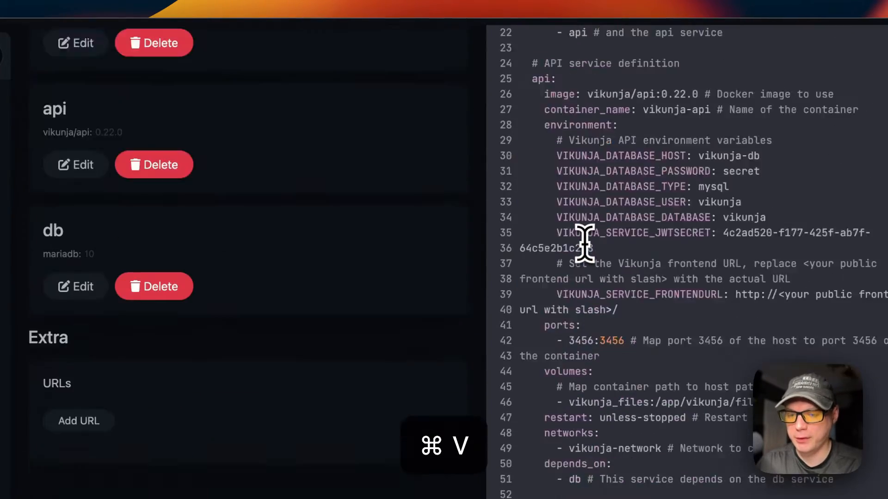
scroll(580, 259, "up", 8)
scroll(578, 270, "down", 15)
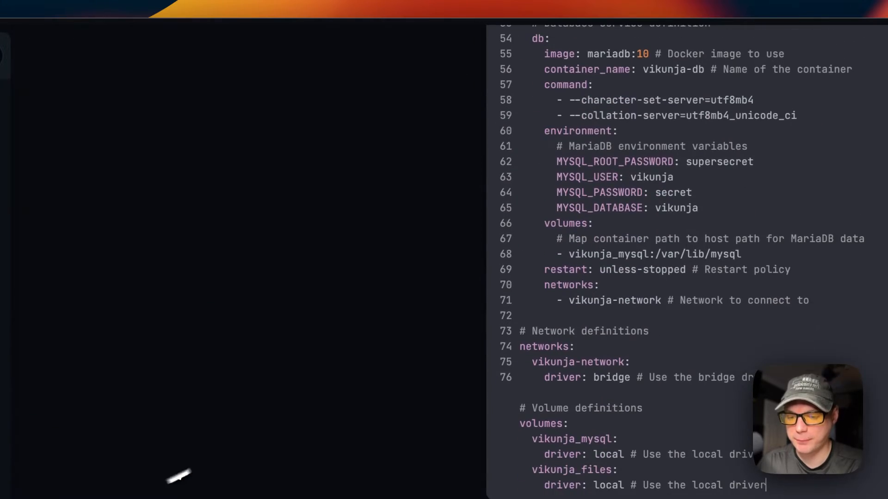
scroll(575, 278, "up", 15)
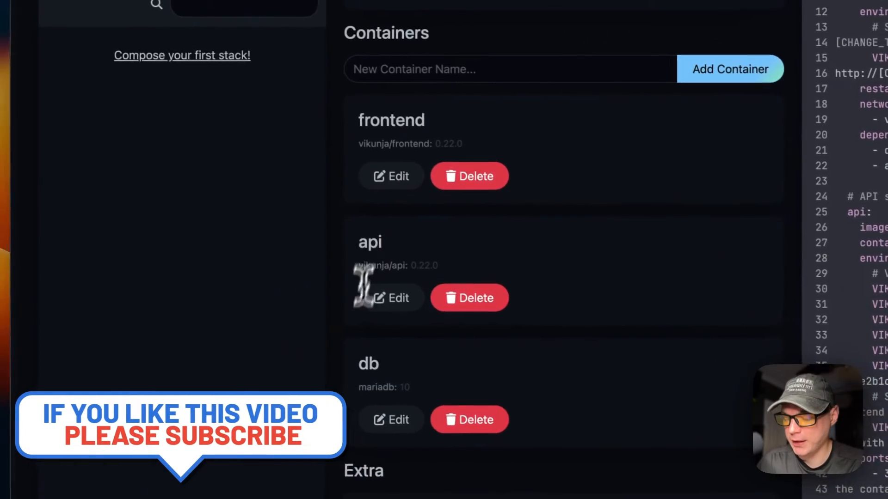
scroll(453, 169, "up", 6)
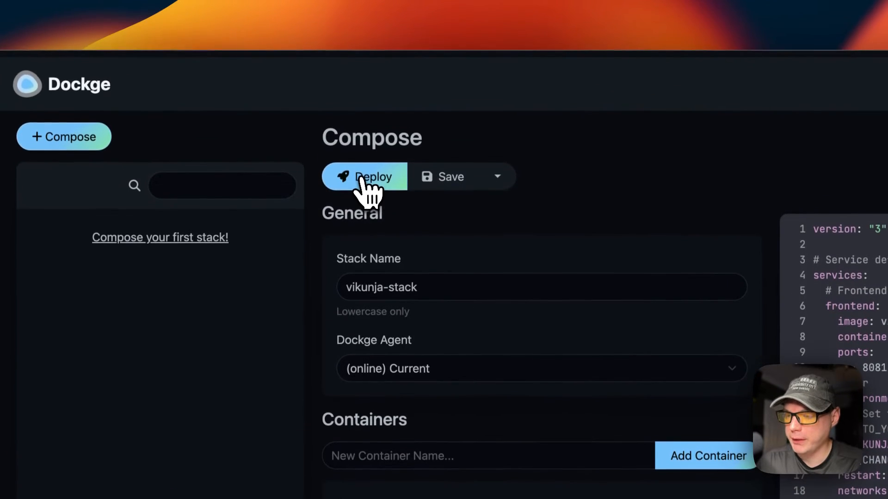
left_click(366, 167)
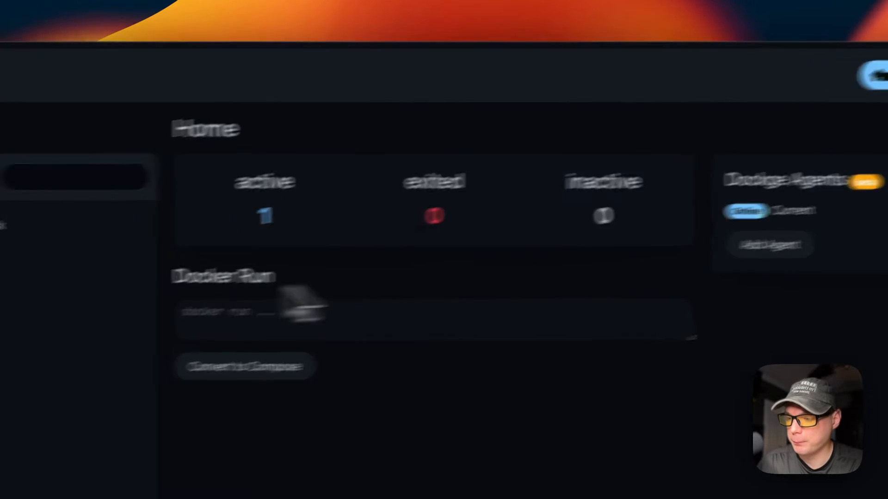
Open vikunja-stack to see its frontend (8081), api (3456) and db containers running.
left_click(171, 250)
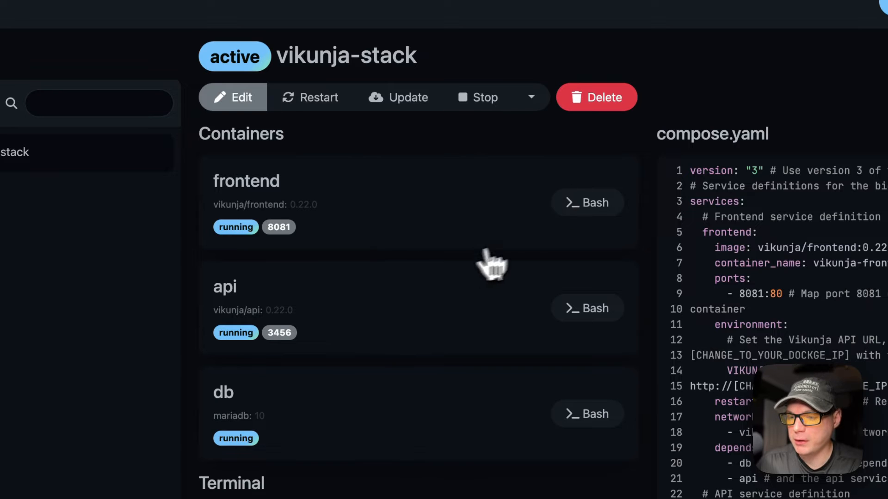
left_click(586, 206)
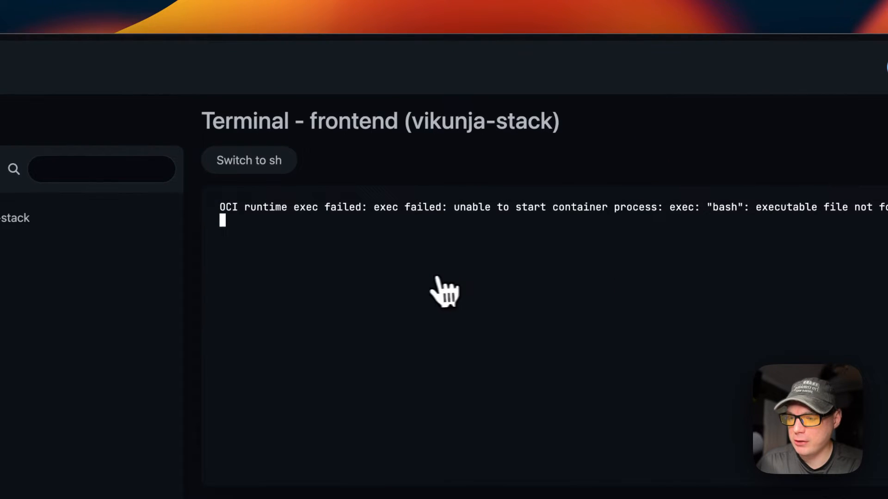
left_click(273, 162)
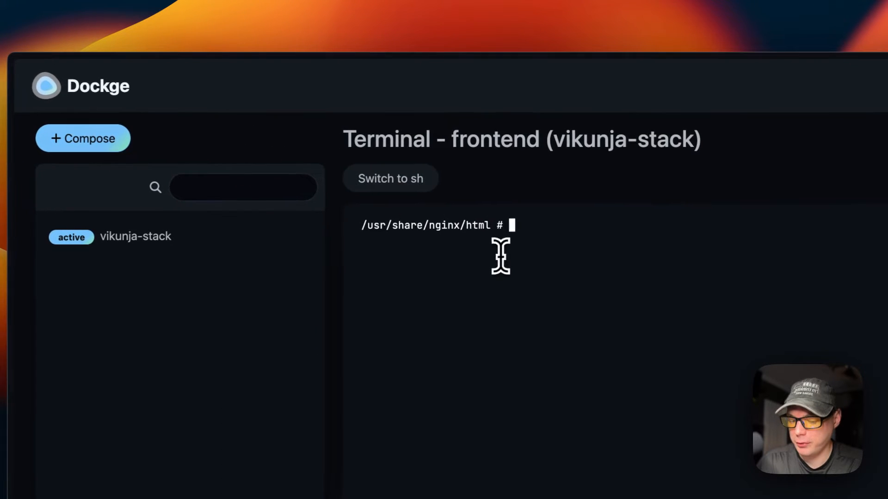
left_click(181, 243)
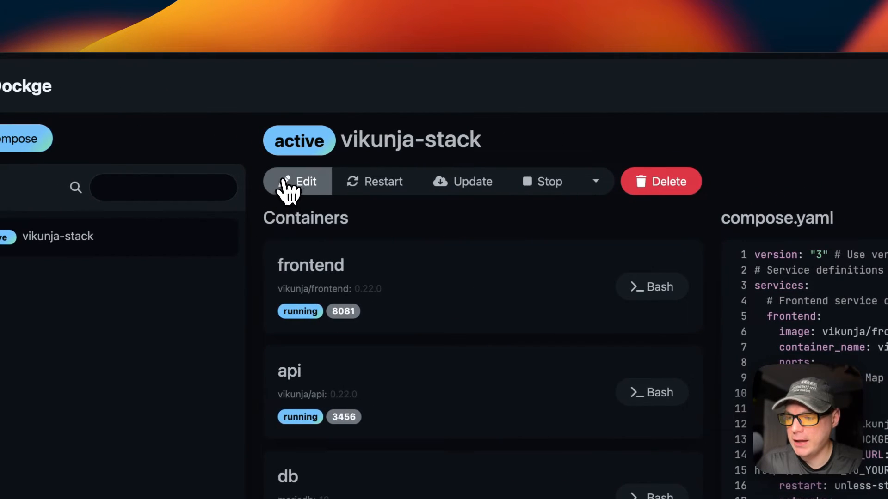
left_click(288, 187)
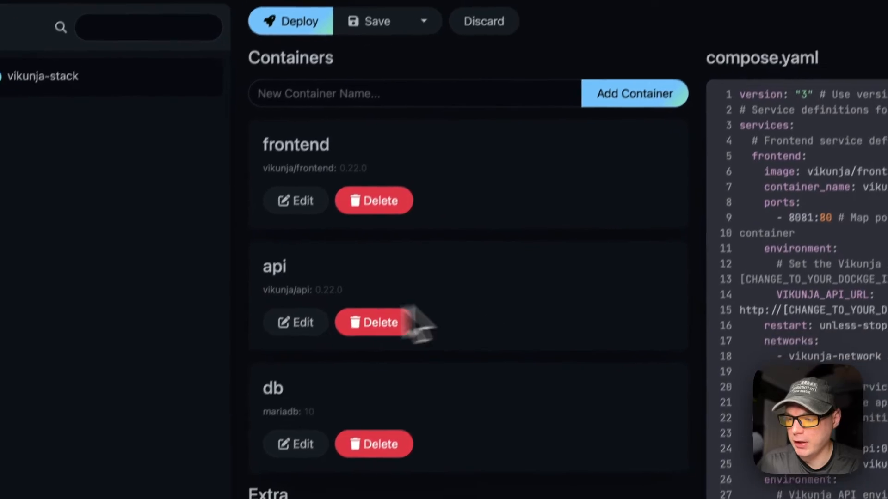
left_click(306, 178)
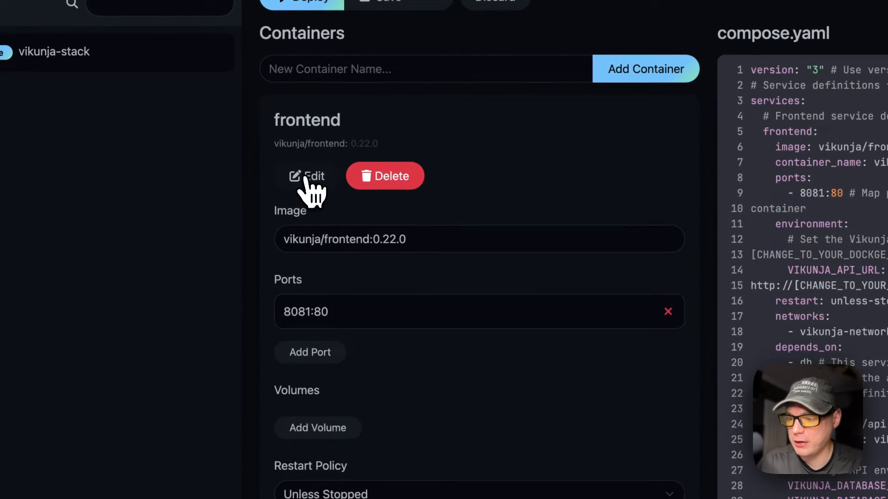
scroll(327, 267, "down", 5)
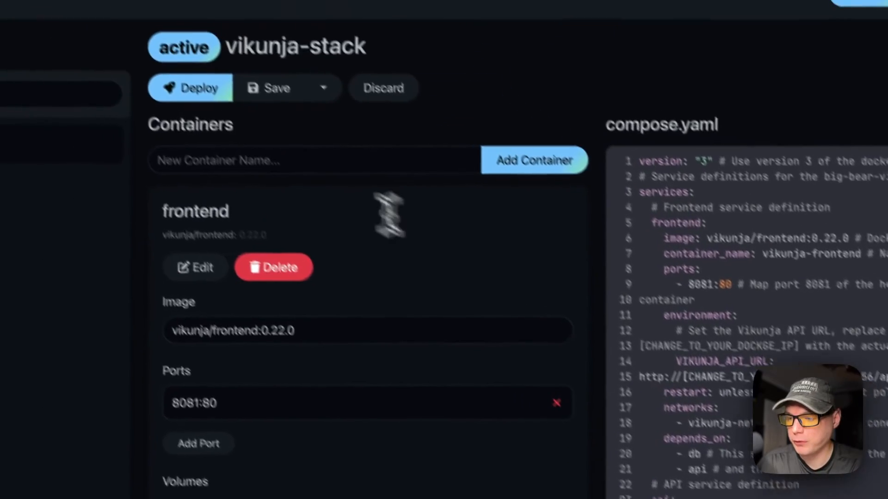
left_click(177, 71)
type("nginx")
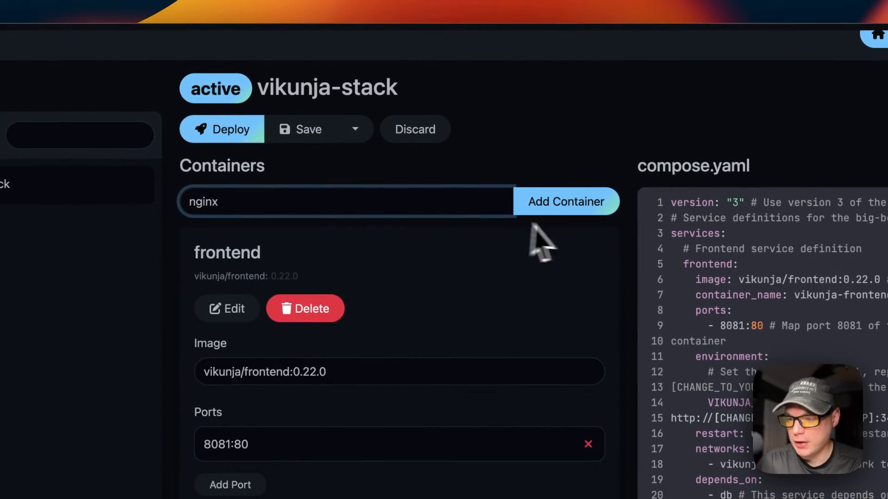
left_click(539, 208)
scroll(319, 227, "down", 5)
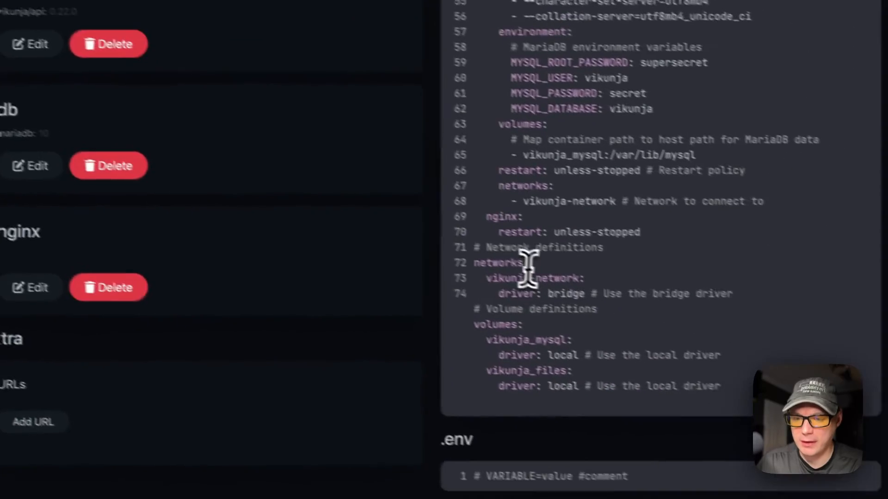
left_click_drag(487, 217, 523, 217)
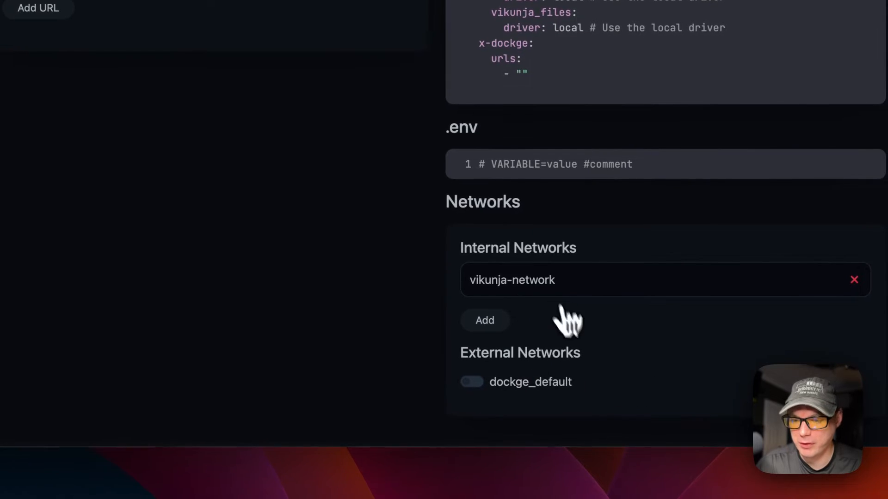
scroll(349, 132, "up", 15)
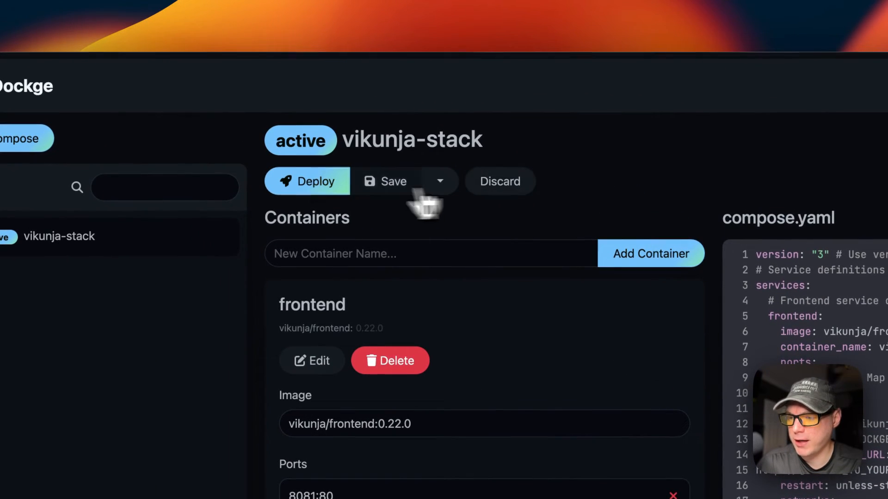
left_click(441, 181)
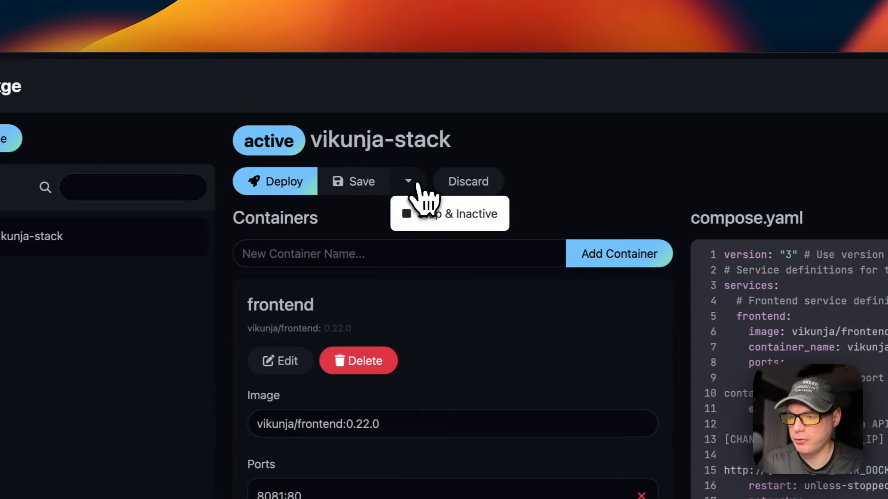
left_click(465, 185)
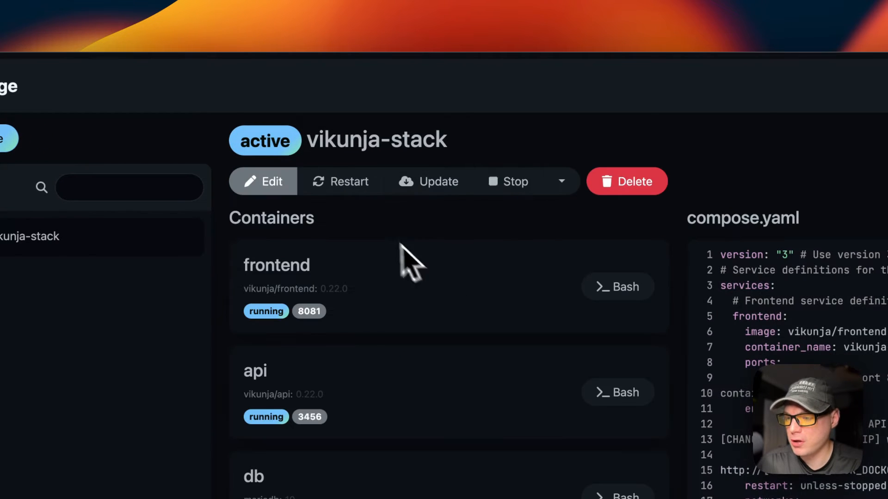
Restart vikunja-stack and run Update twice to pull fresh images, noting the frontend 0.22.0 image tag.
left_click(341, 190)
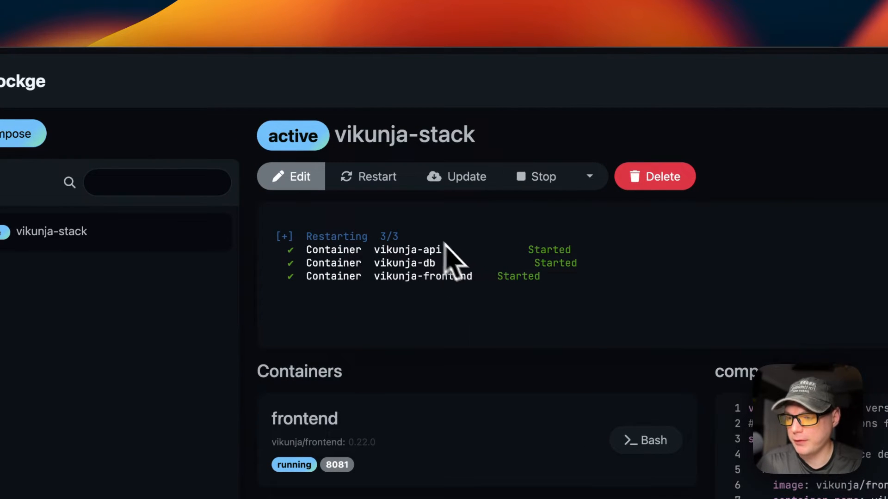
left_click(455, 181)
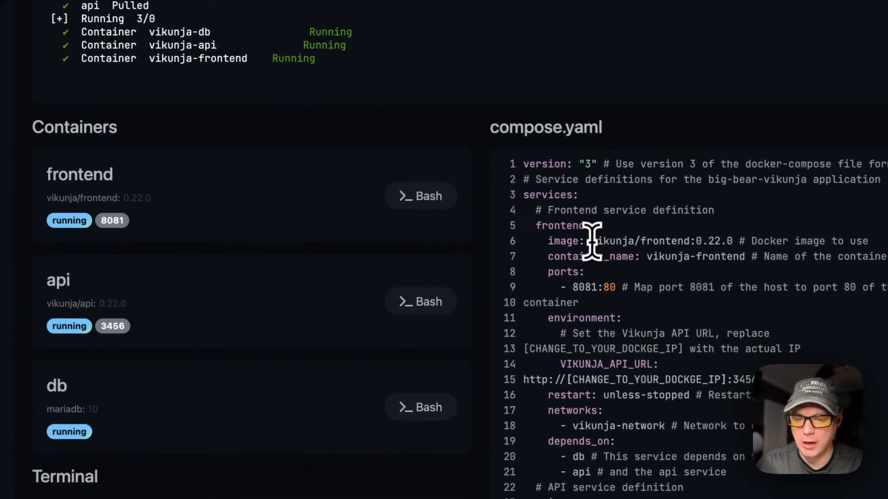
left_click_drag(769, 454, 862, 454)
left_click_drag(650, 240, 726, 240)
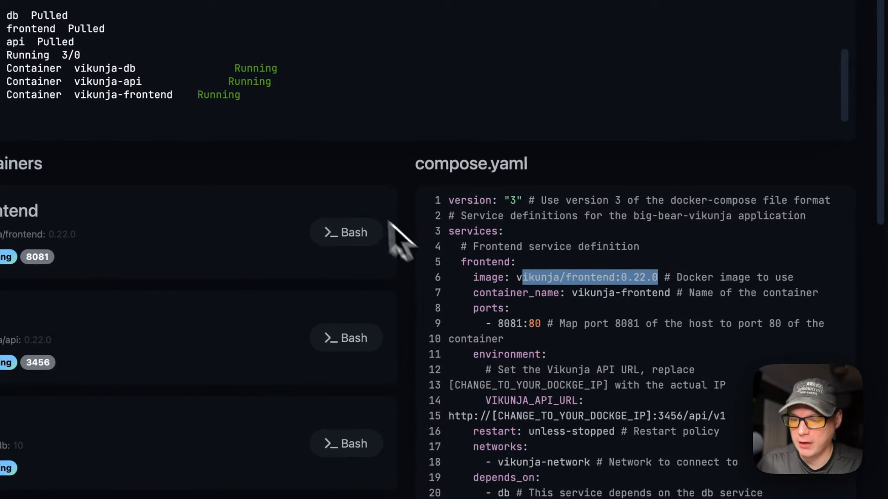
left_click(617, 279)
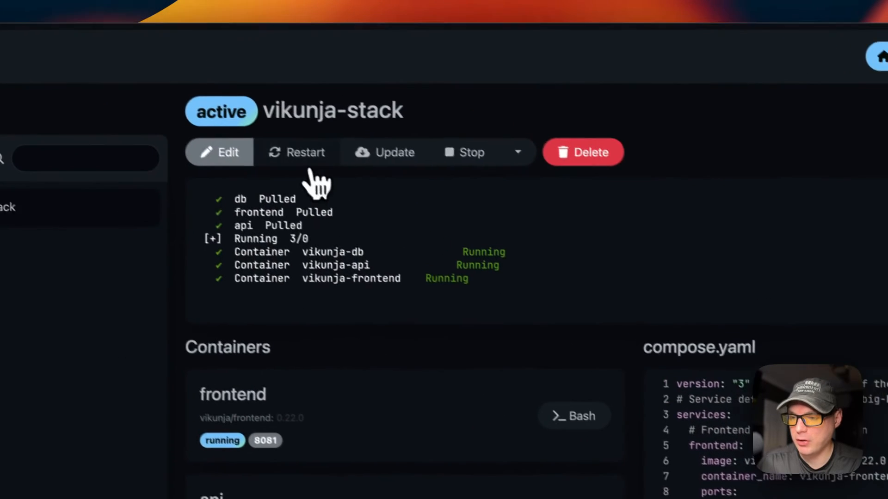
left_click(379, 173)
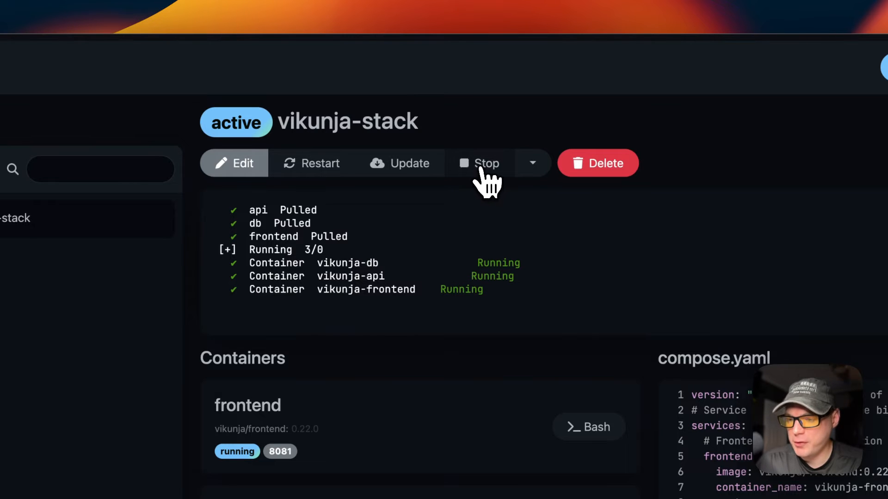
left_click(532, 163)
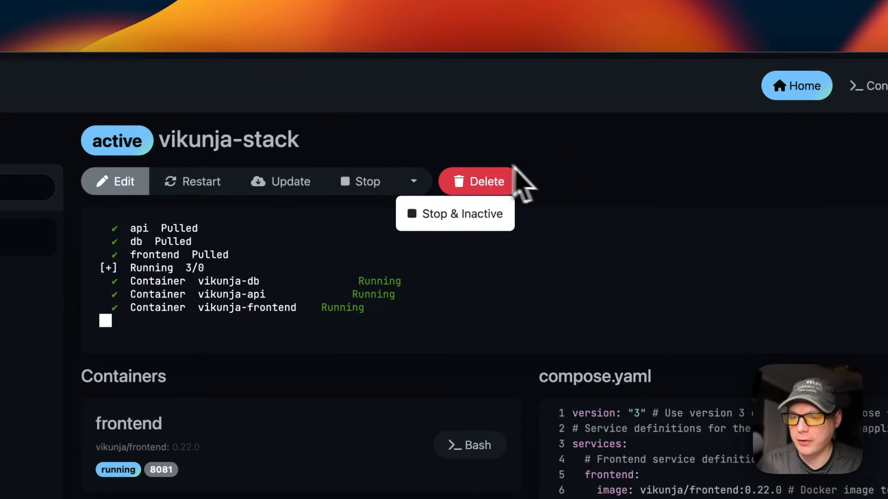
Scroll through vikunja-stack's compose file, terminal log and container list to review them.
scroll(346, 310, "down", 6)
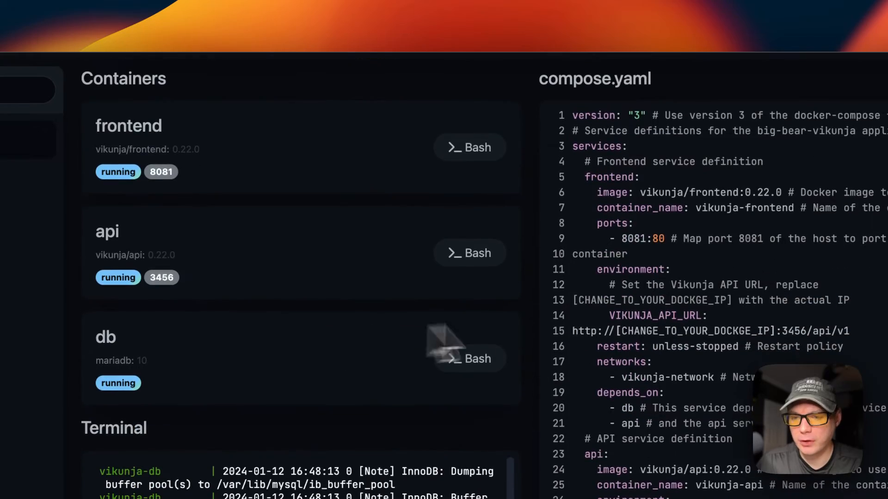
left_click_drag(575, 117, 551, 478)
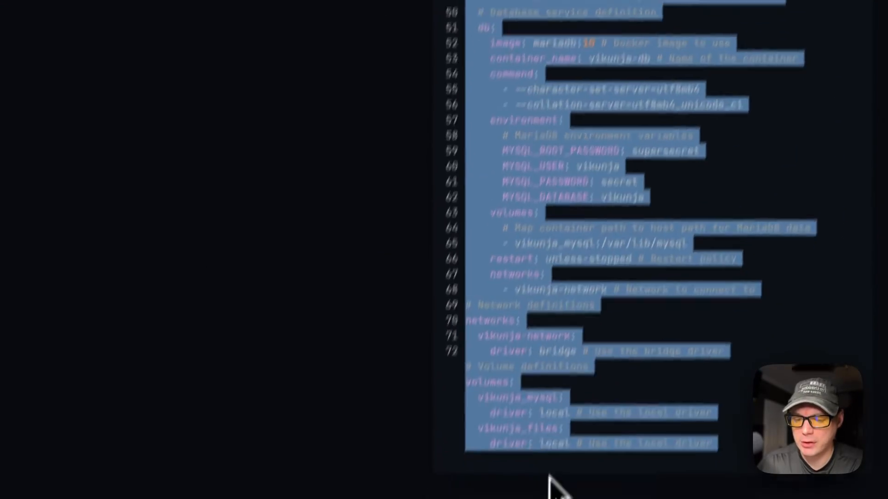
left_click(317, 140)
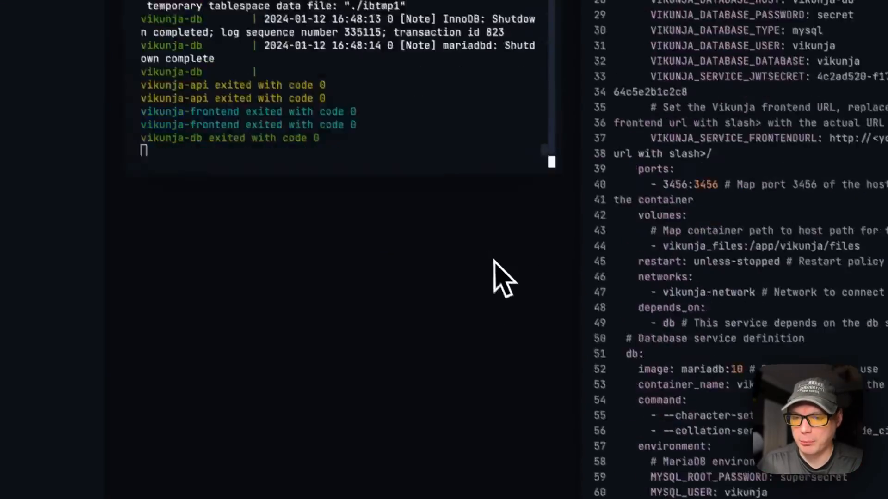
scroll(494, 260, "up", 10)
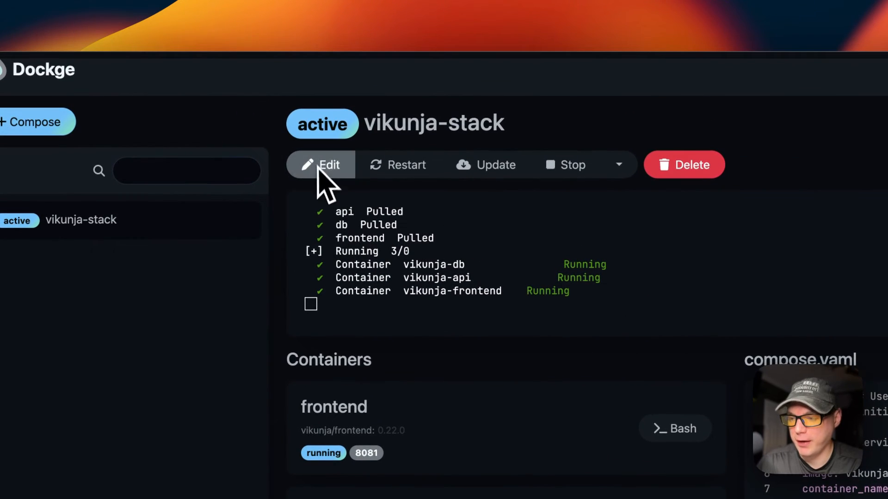
scroll(522, 302, "down", 12)
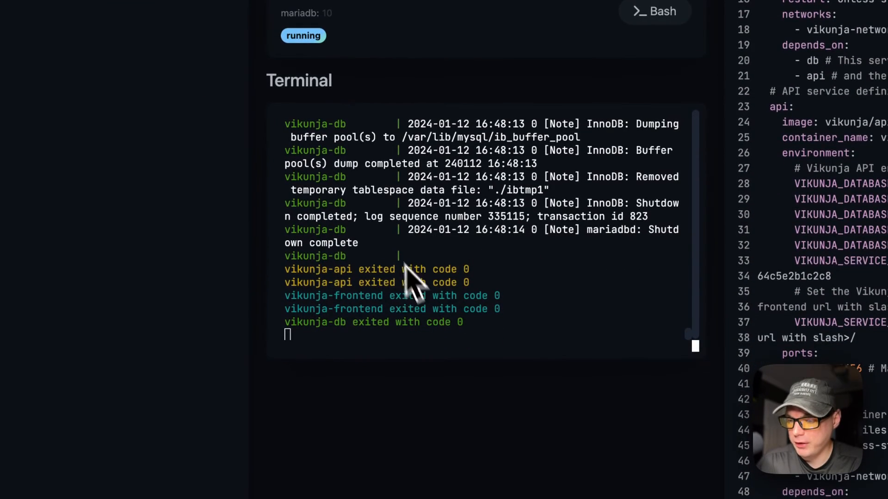
scroll(476, 259, "up", 10)
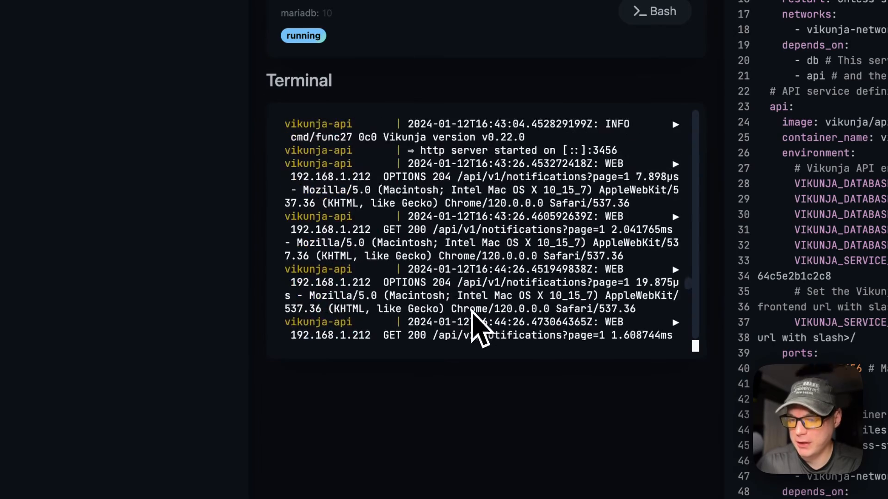
scroll(477, 323, "down", 10)
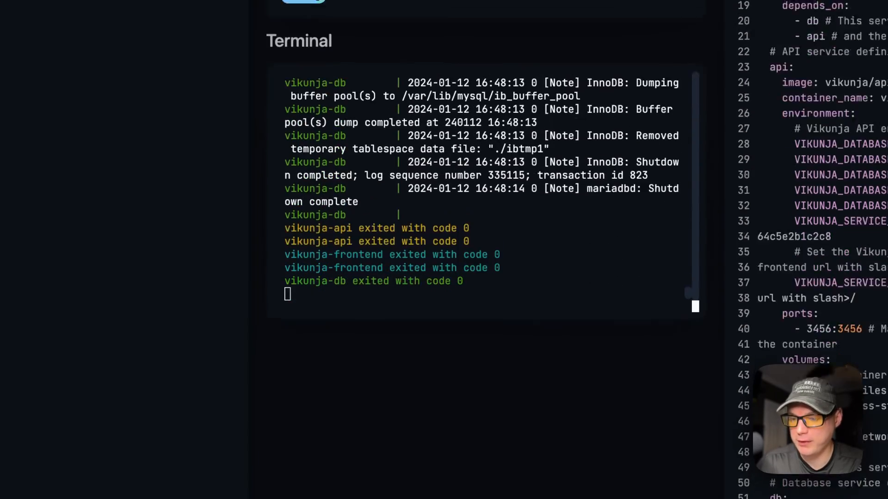
scroll(459, 307, "up", 10)
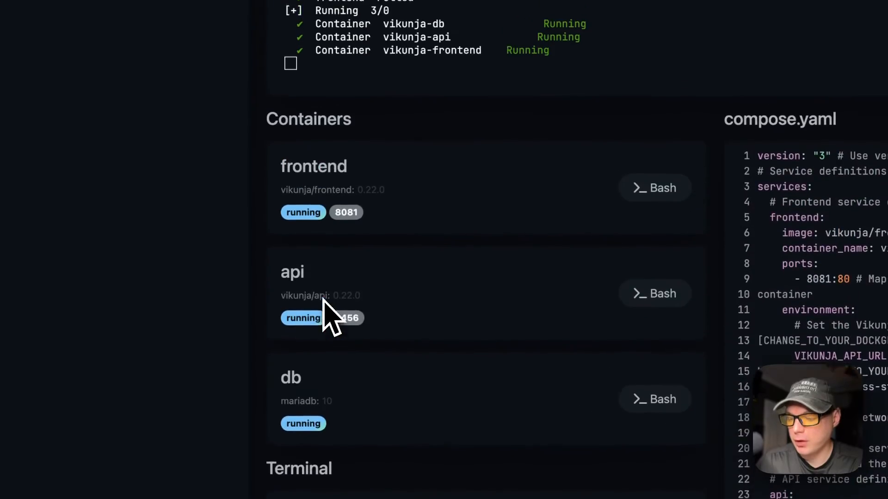
scroll(394, 232, "down", 8)
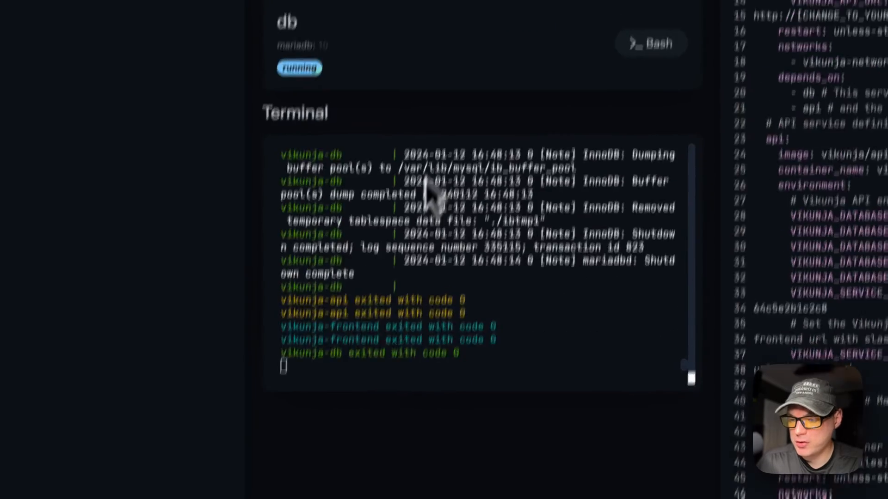
scroll(427, 185, "up", 8)
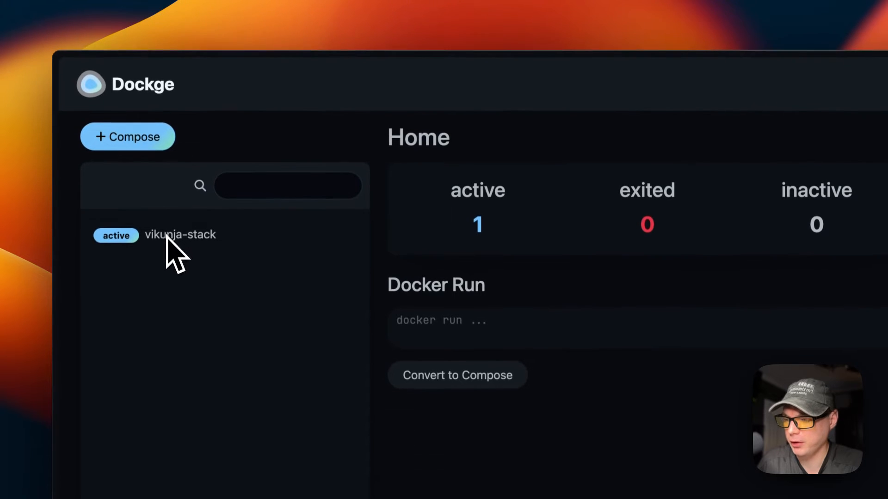
Replace the IP placeholder in VIKUNJA_API_URL with 192.168.1.120 and redeploy vikunja-stack.
left_click(162, 239)
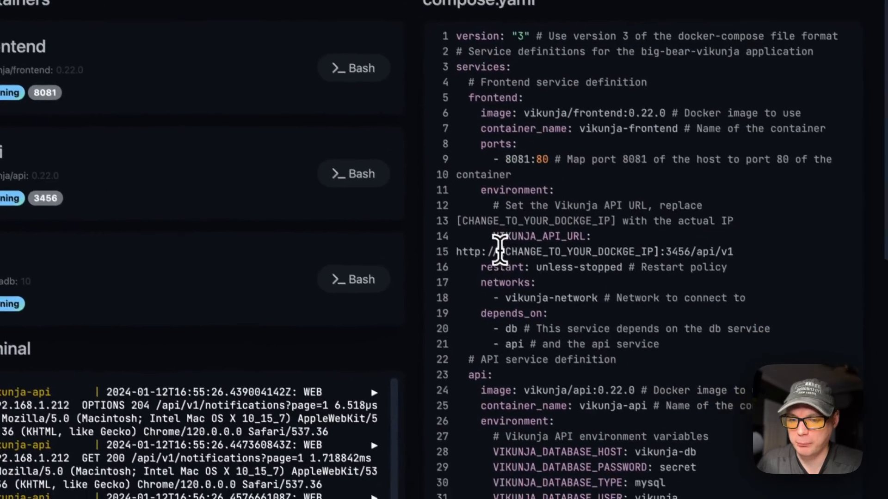
left_click_drag(500, 250, 660, 248)
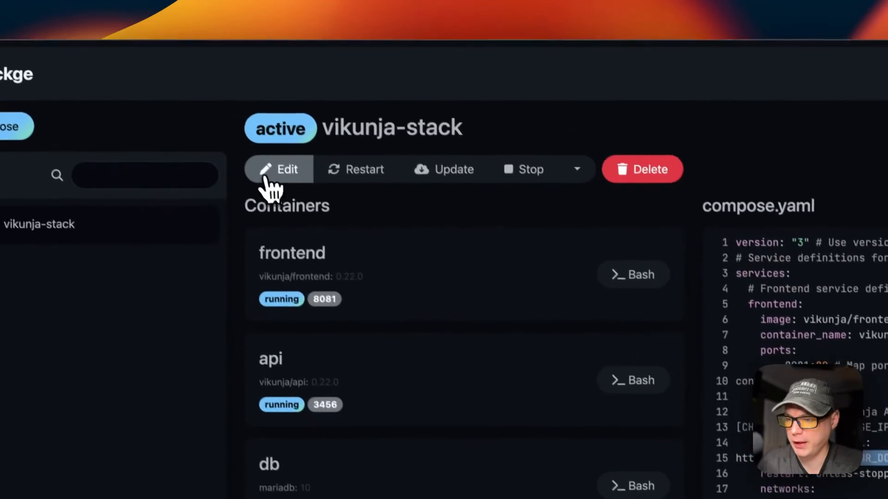
left_click(269, 172)
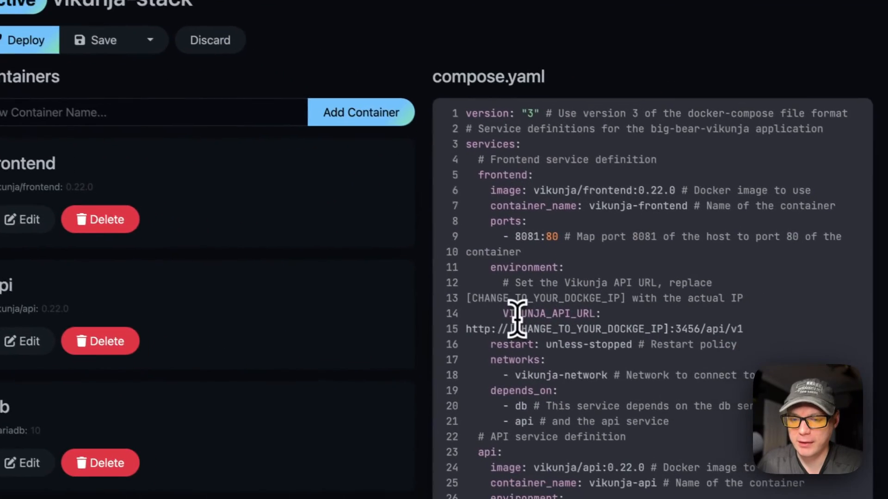
left_click_drag(496, 310, 659, 326)
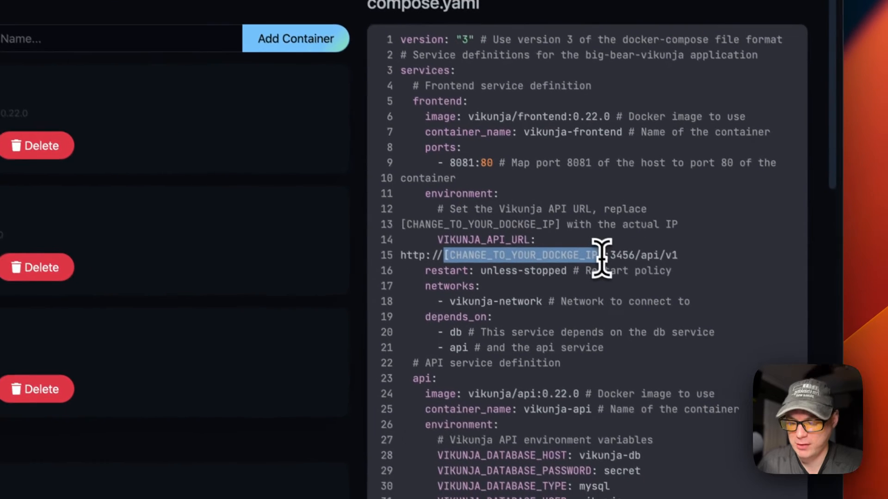
type("192.168.1.120")
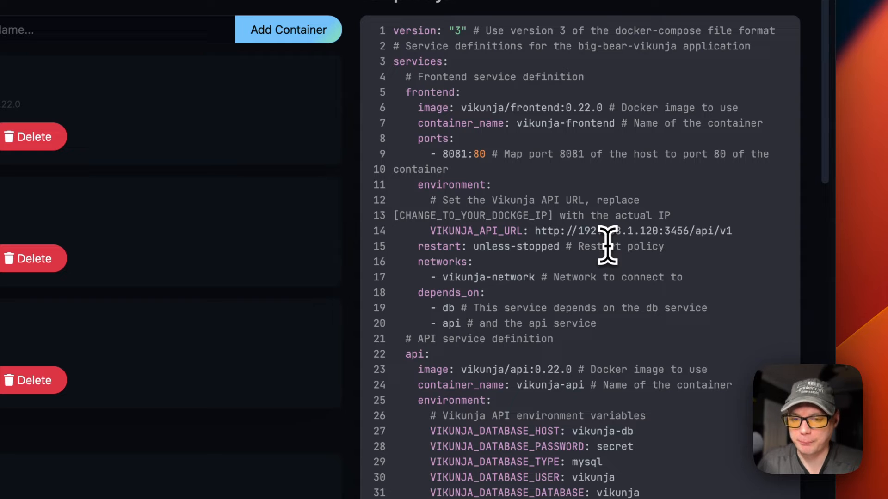
left_click_drag(535, 231, 758, 231)
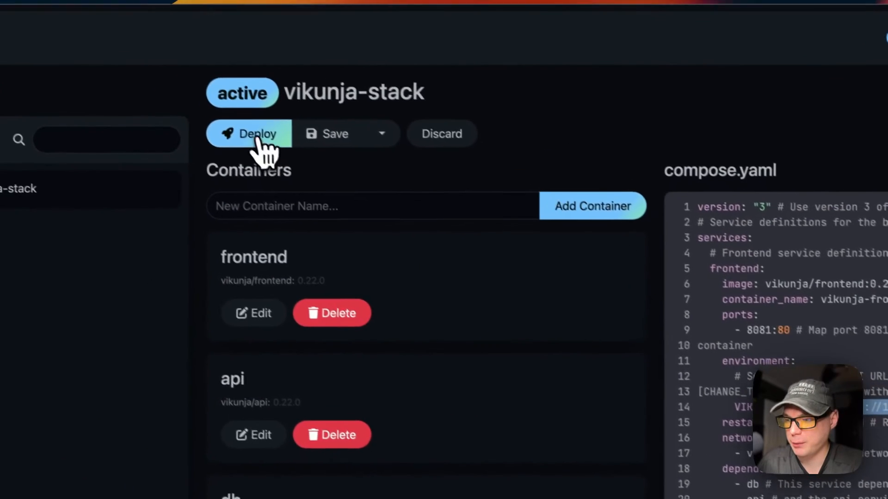
left_click(261, 141)
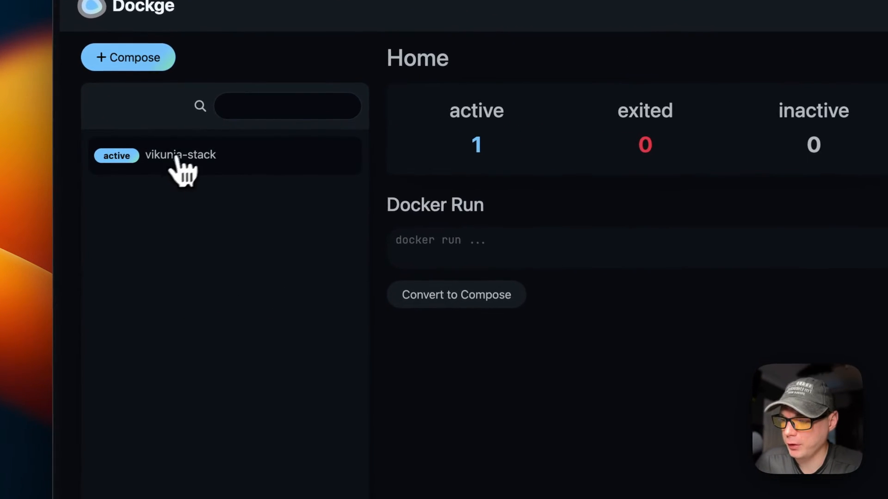
Open the Vikunja frontend on port 8081 from the vikunja-stack page.
left_click(180, 162)
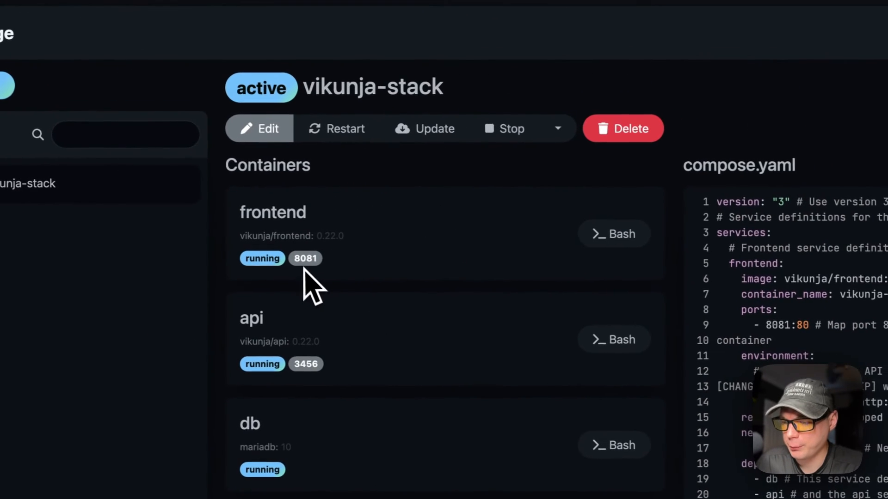
left_click(306, 260)
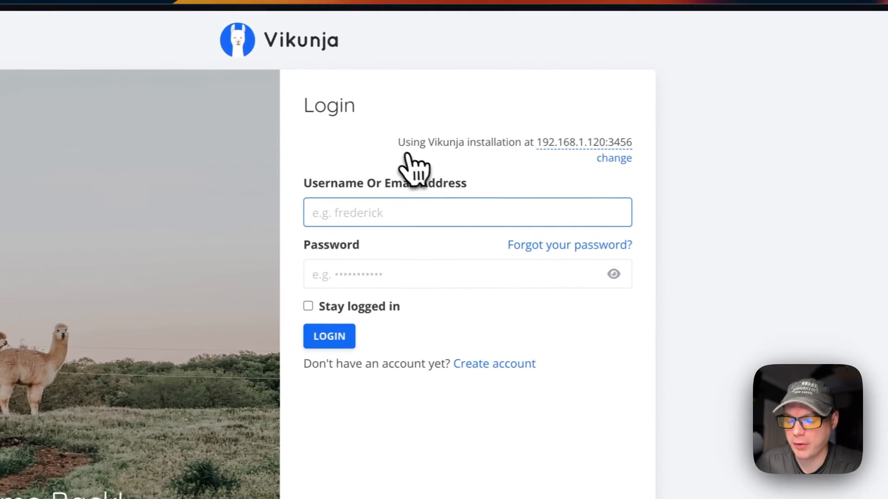
left_click_drag(390, 142, 655, 147)
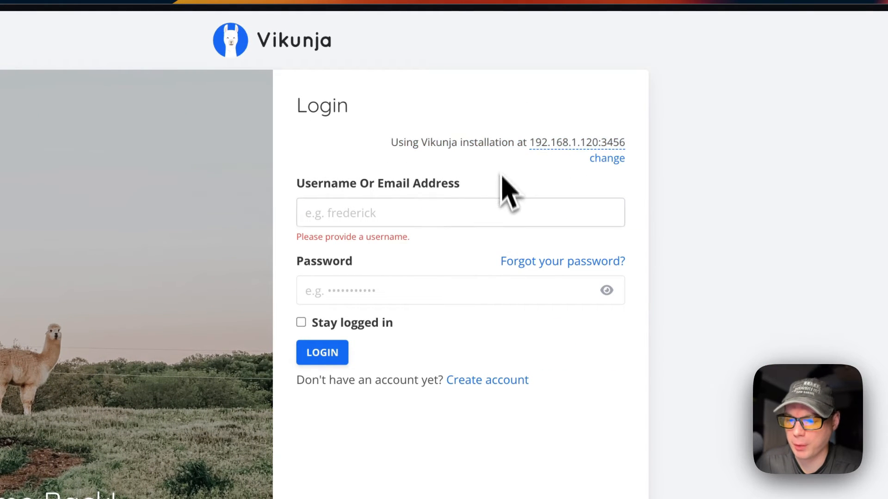
Register a new user account and add a first task named Testing.
left_click(462, 381)
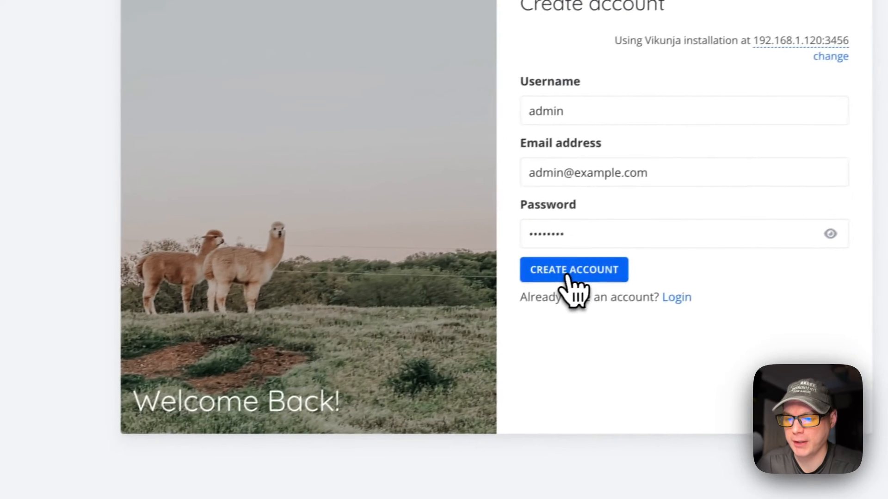
left_click(432, 324)
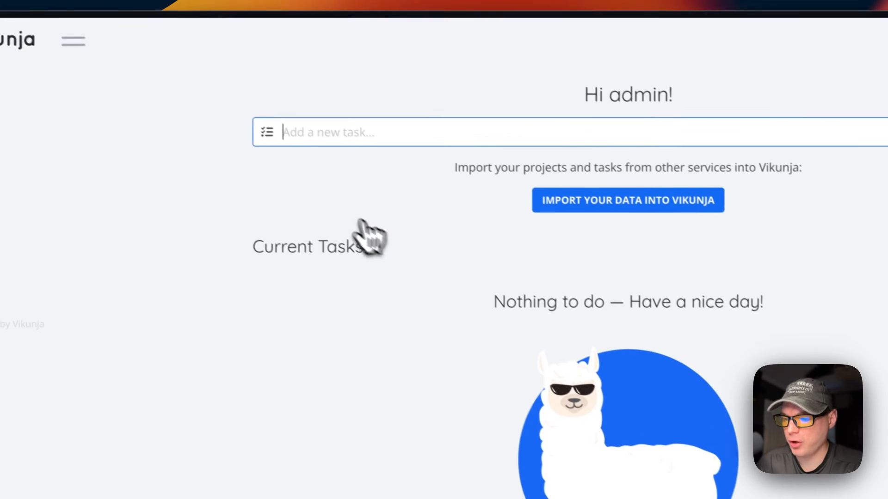
type("Testing")
key("Return")
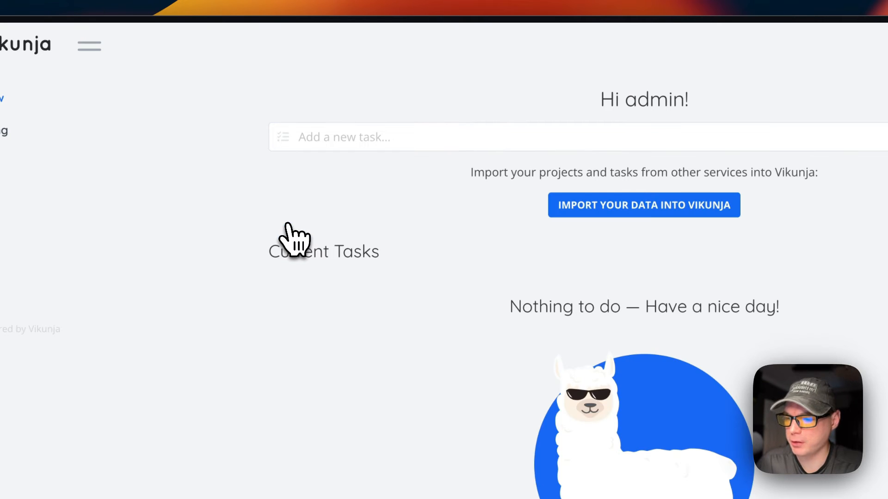
Add the task 'Testing 123' and open its details.
left_click(388, 146)
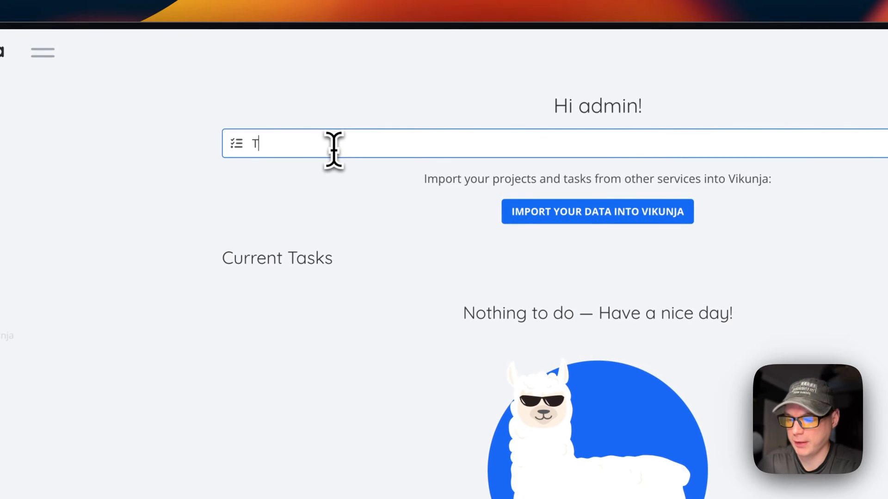
type("Testing 123")
key("Return")
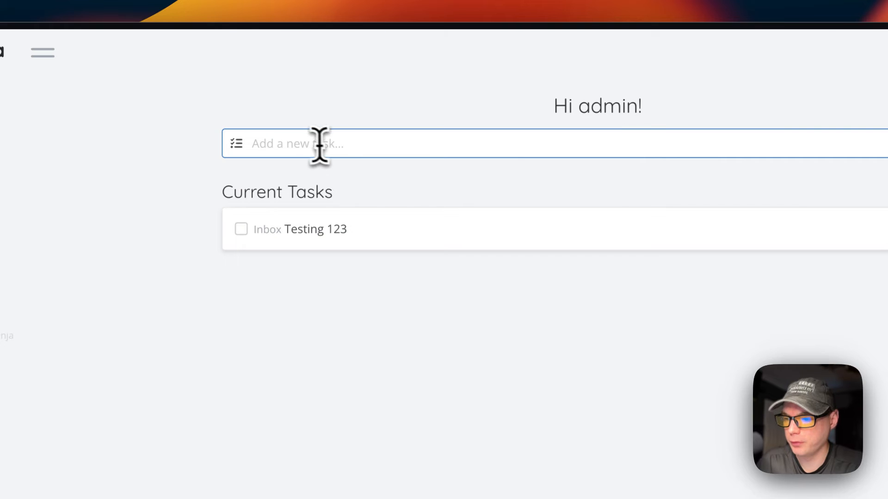
left_click(309, 224)
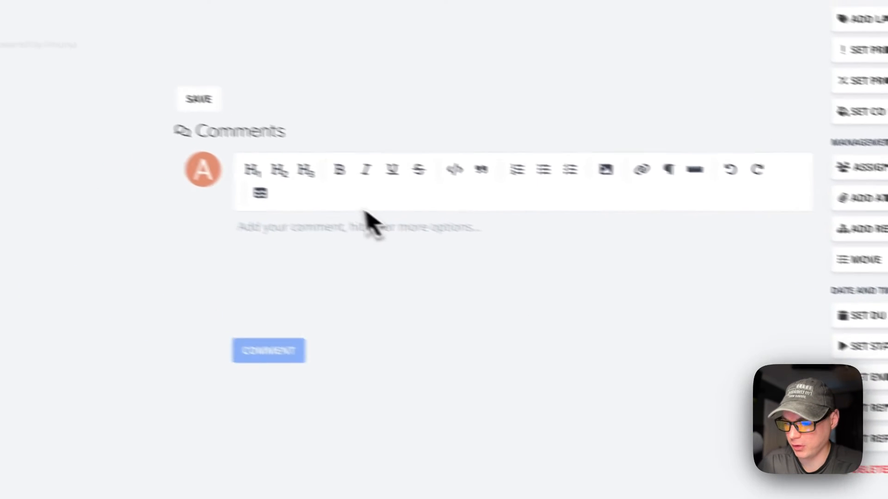
Post a 'Testing' comment, save a 'Testing' description, and return to the overview.
left_click(103, 151)
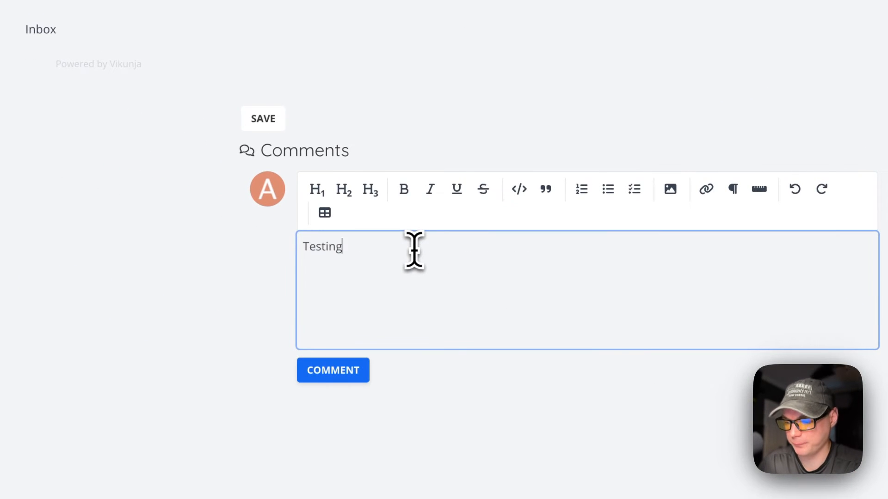
left_click(348, 366)
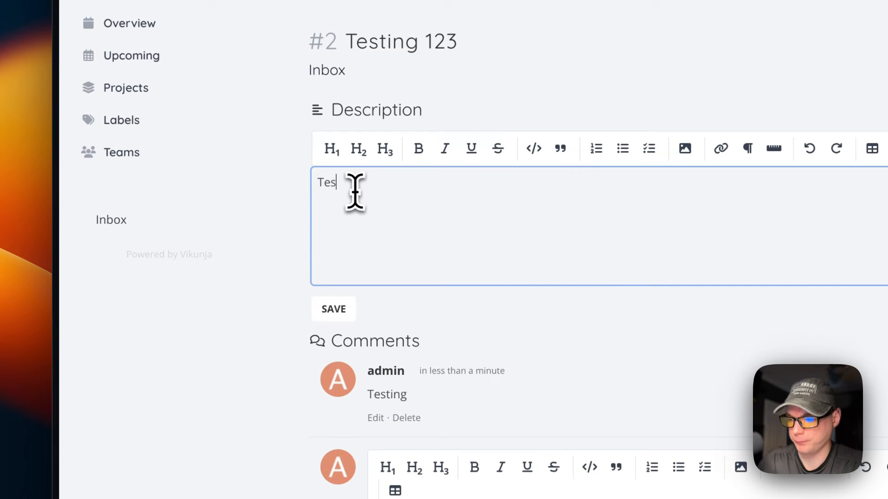
left_click(326, 315)
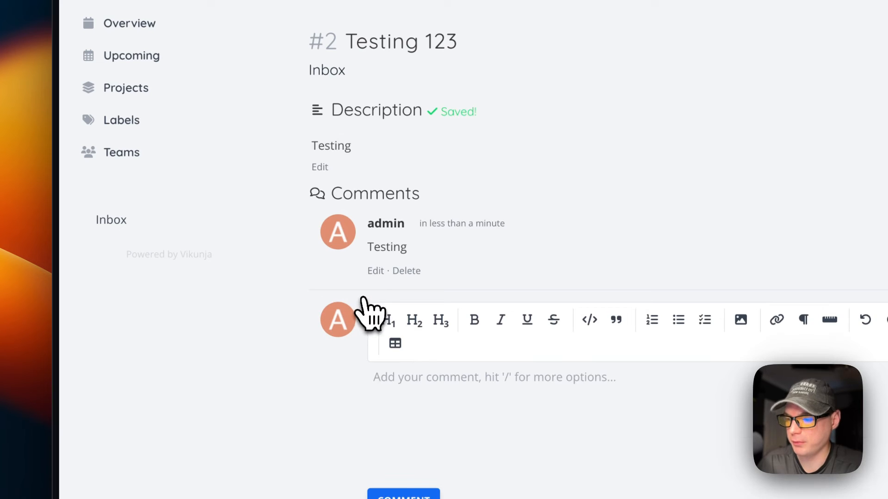
left_click(125, 25)
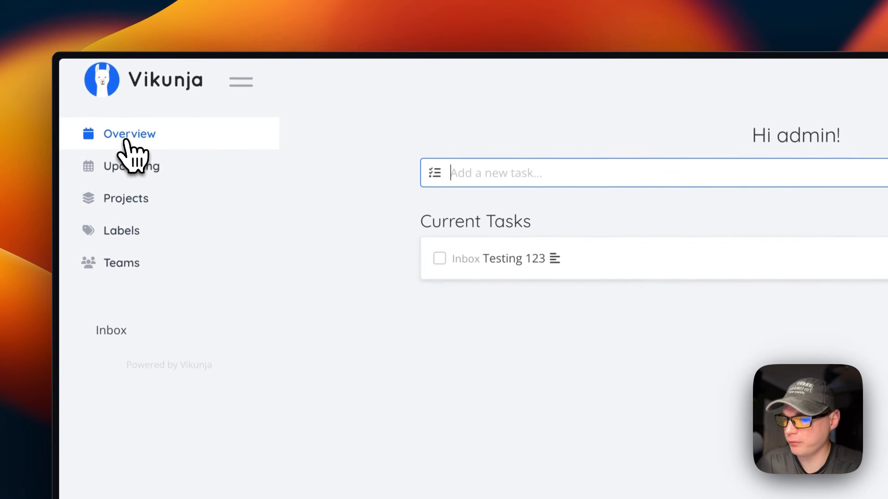
Look through Upcoming, Projects, Labels and Teams, then open Inbox showing Testing 123.
left_click(126, 167)
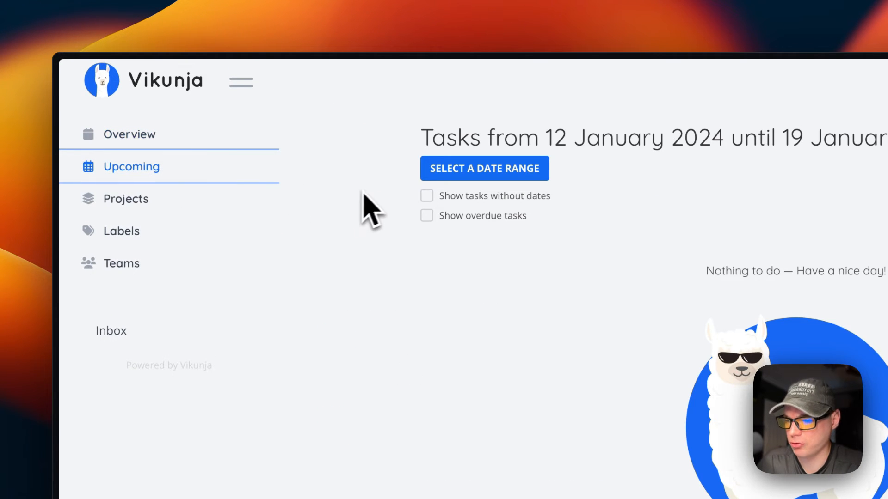
left_click(231, 199)
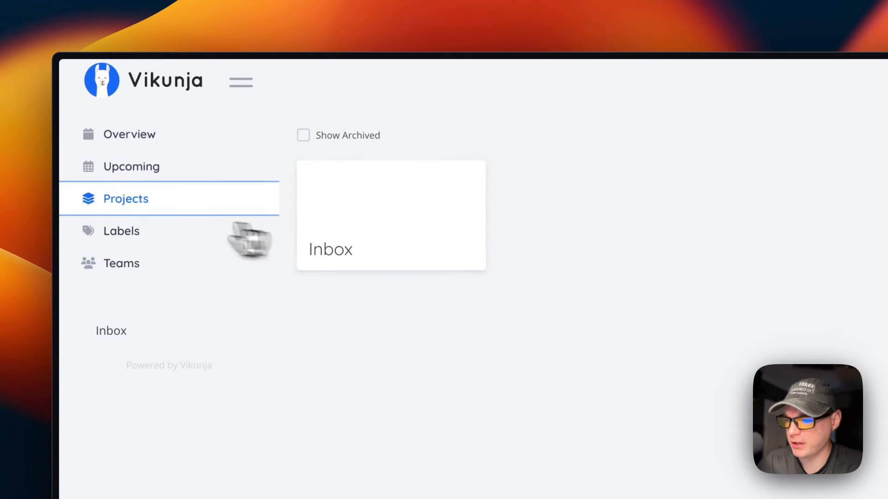
left_click(143, 233)
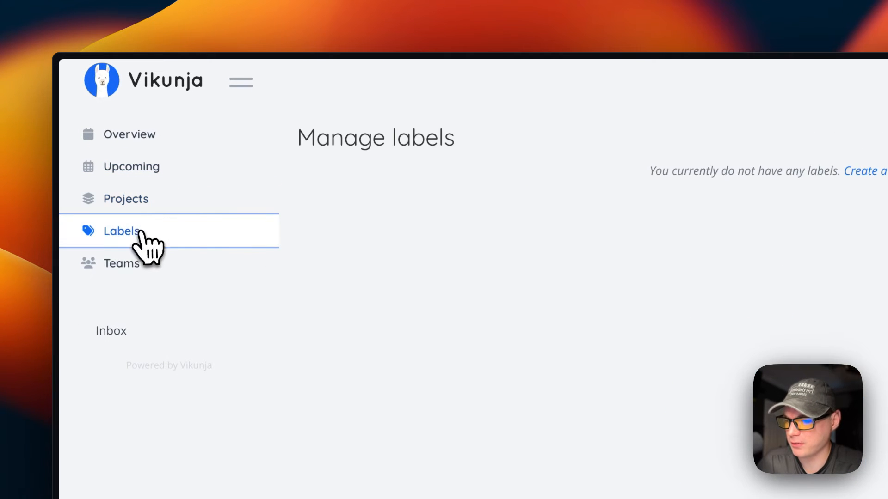
left_click(217, 272)
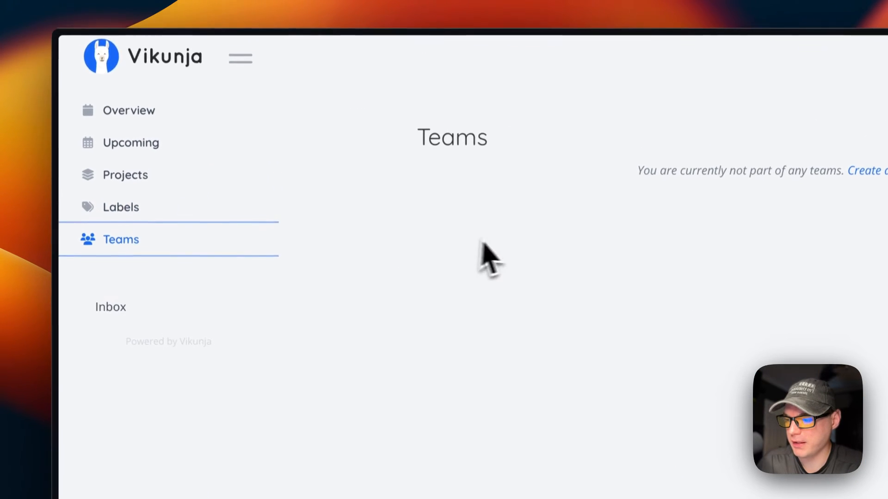
left_click(163, 292)
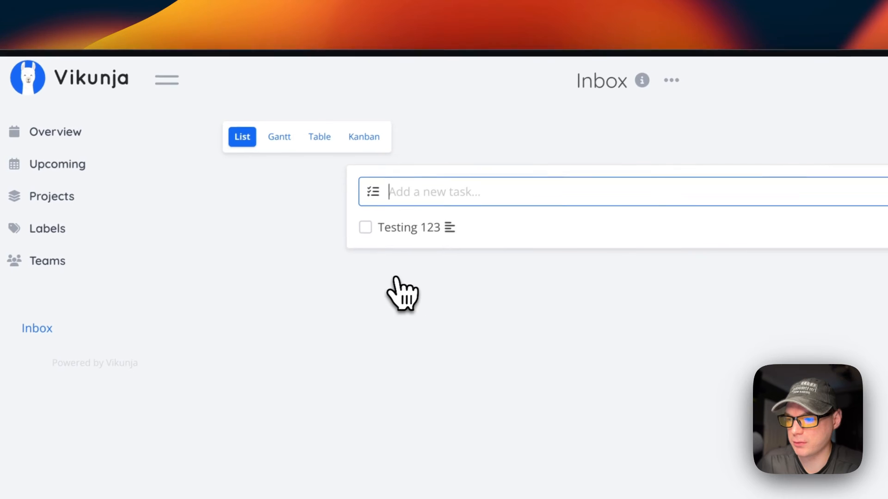
Preview the Inbox Gantt and table views, then on Kanban add 'Testing Bucket' and move Testing 2 into it.
left_click(272, 141)
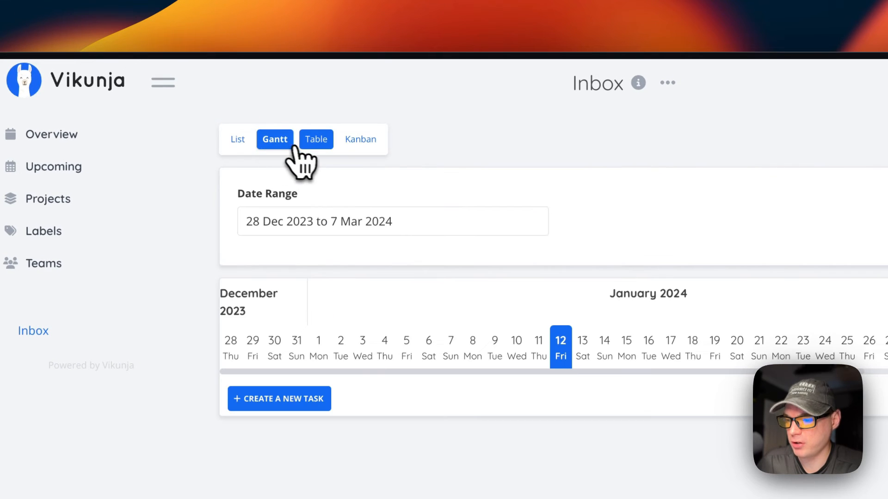
left_click(316, 141)
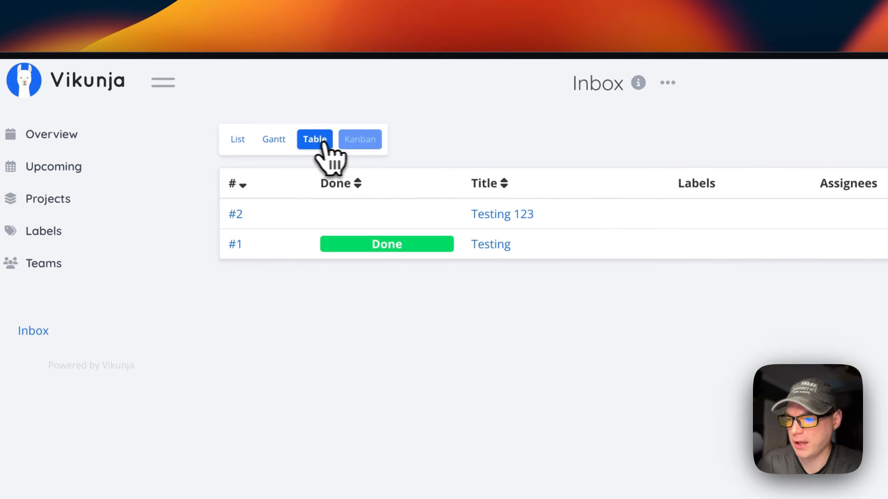
left_click(367, 147)
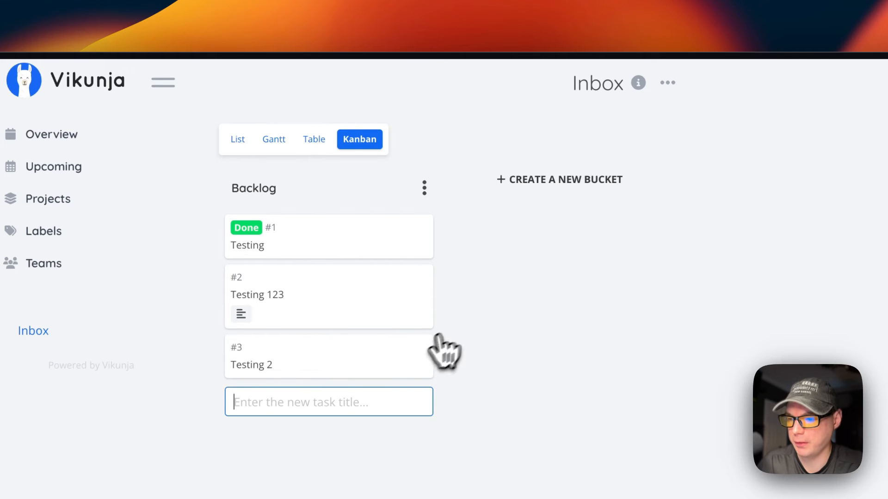
left_click(534, 203)
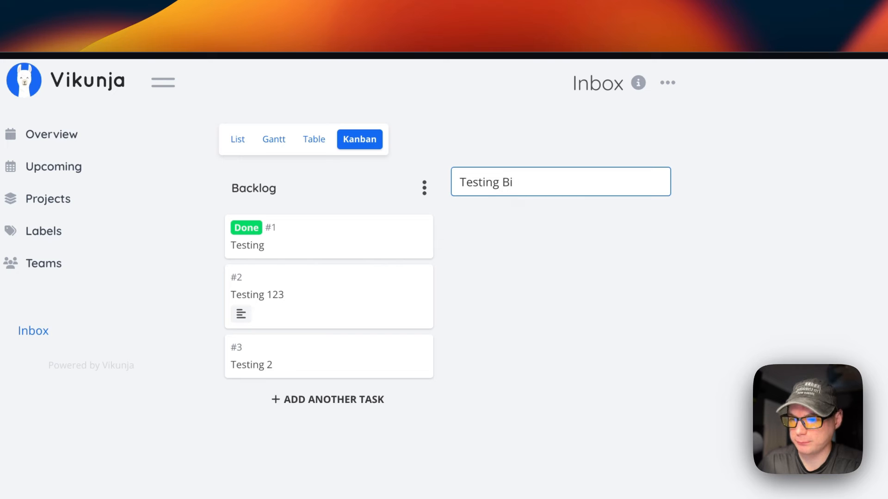
key("Return")
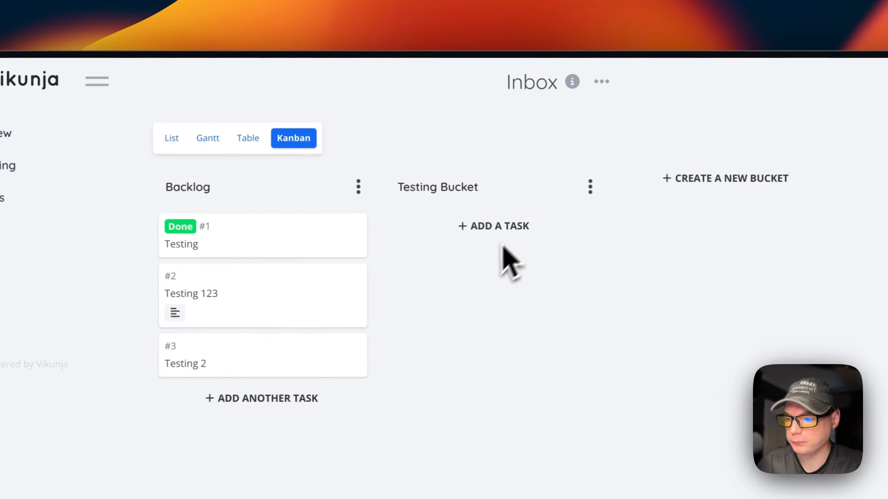
left_click_drag(291, 338, 481, 229)
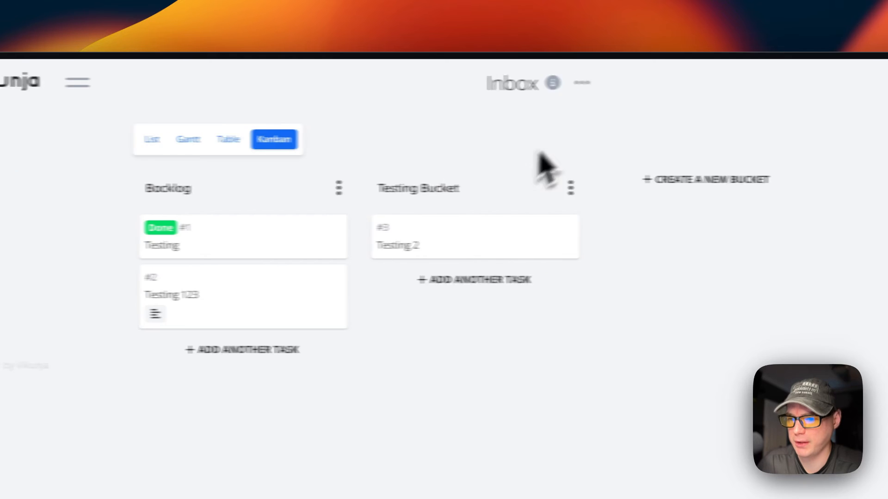
Glance at the Inbox project options and task filters, closing each without changes.
left_click(476, 84)
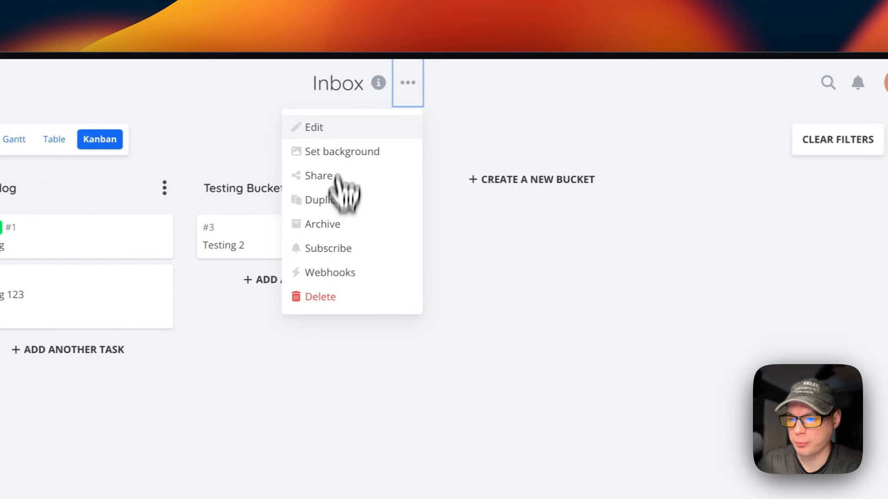
left_click(661, 289)
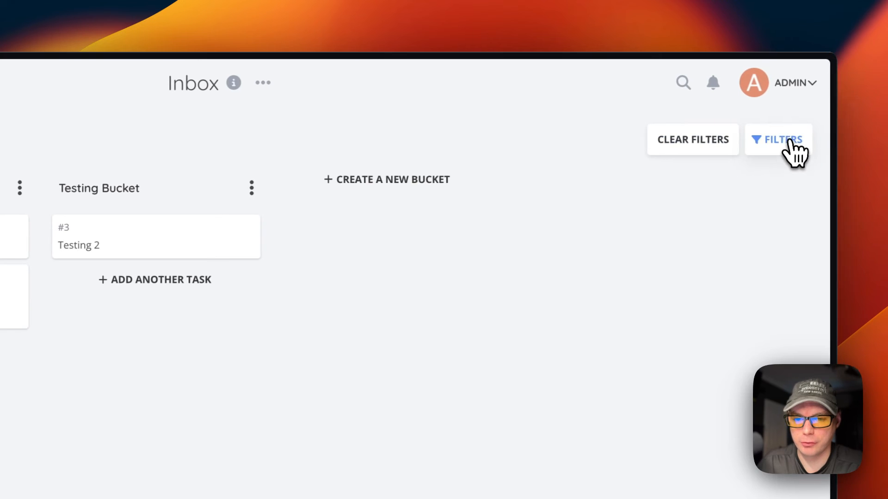
left_click(788, 145)
left_click(574, 312)
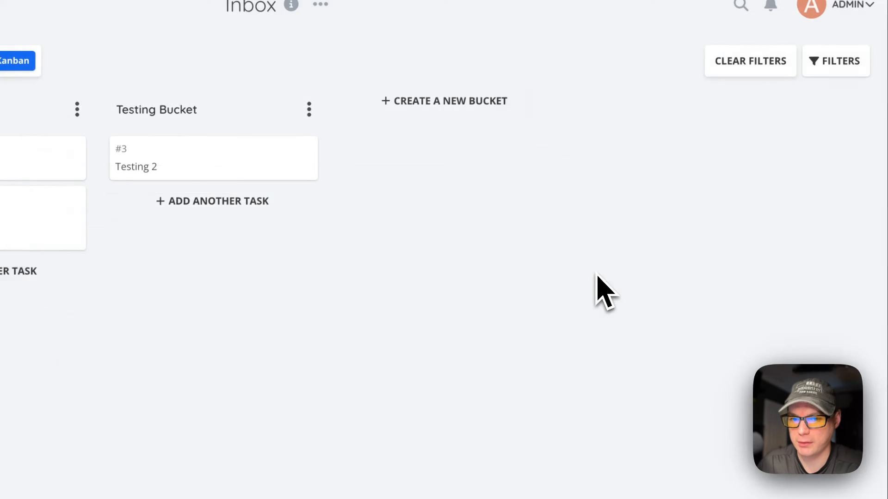
left_click(836, 23)
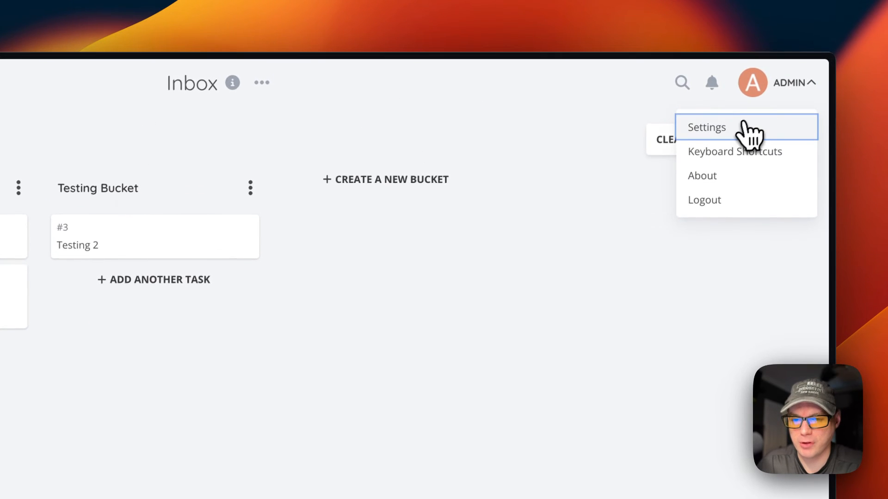
Browse the password, email, avatar, two-factor, data export and import settings pages.
left_click(743, 123)
left_click(323, 155)
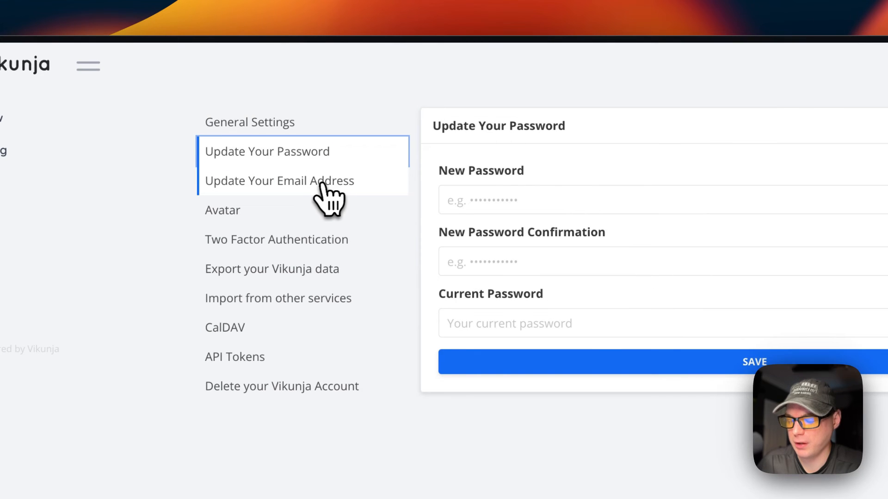
left_click(324, 199)
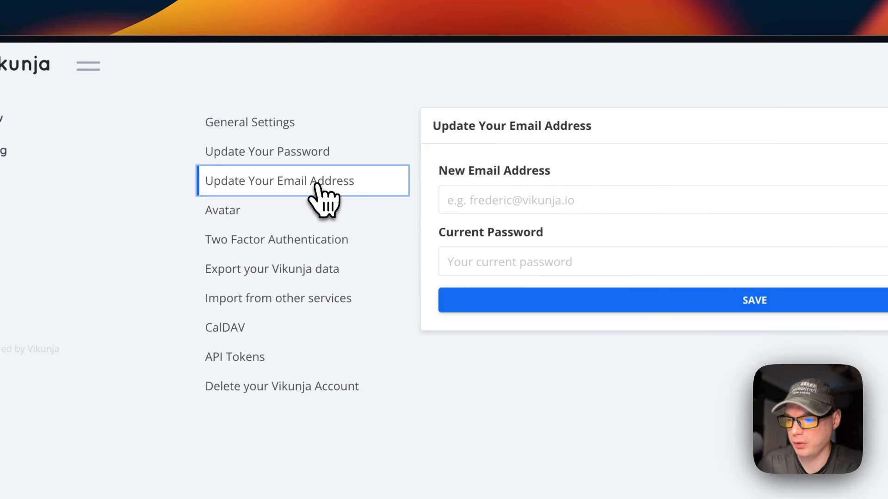
left_click(311, 221)
left_click(342, 248)
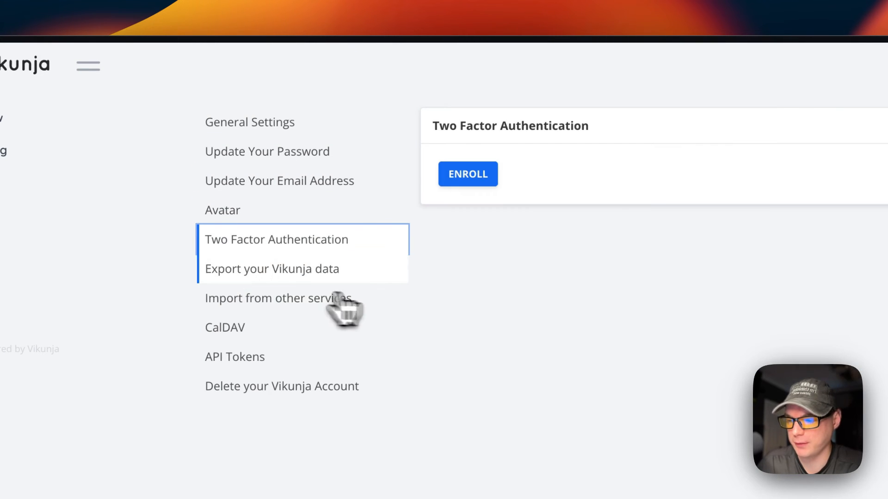
left_click(284, 278)
left_click(311, 301)
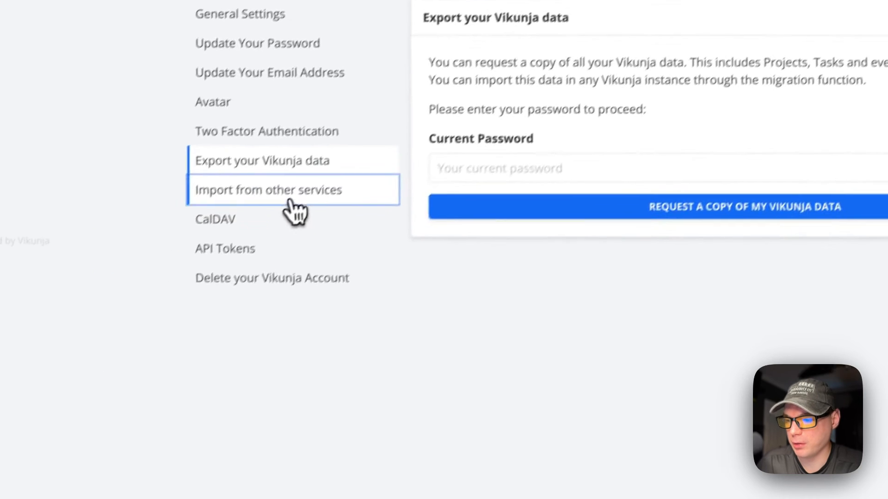
Review the CalDAV, API tokens and account deletion pages, keep time zone GMT, then open Projects.
left_click(190, 283)
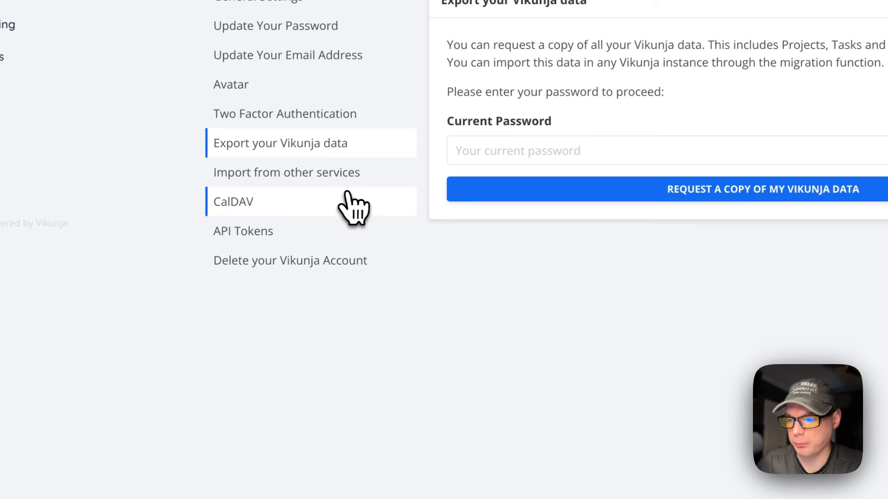
left_click(262, 204)
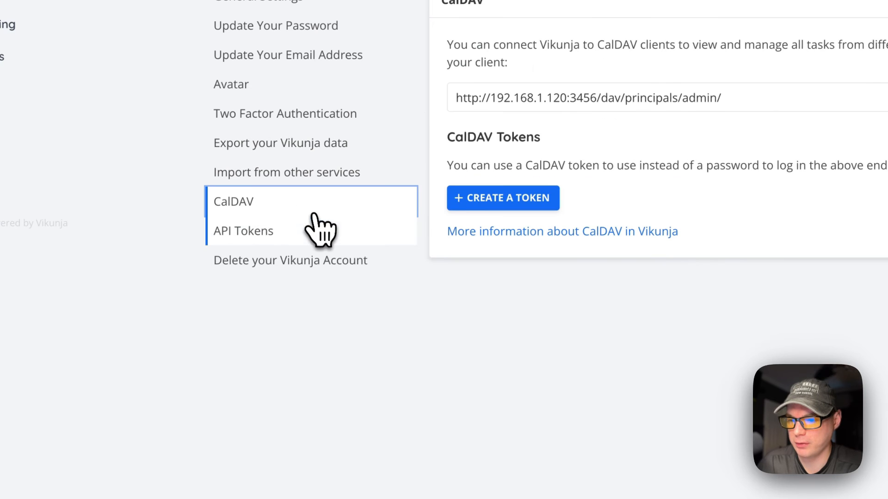
left_click(267, 236)
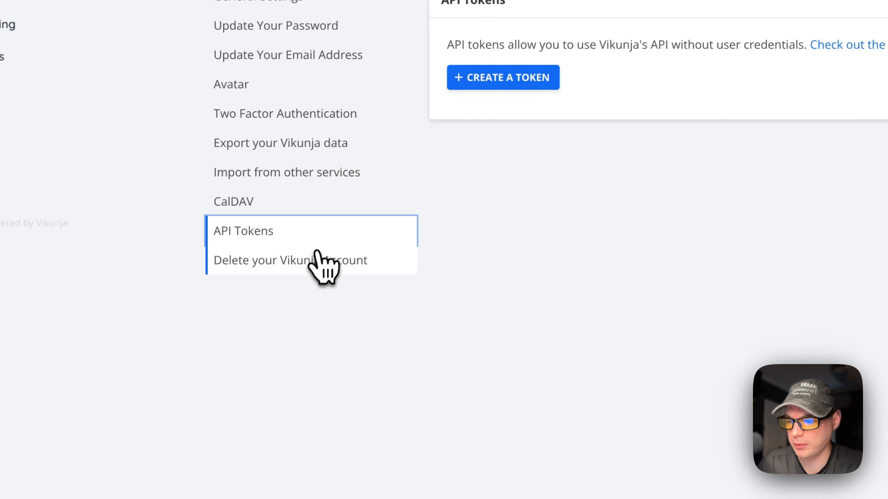
left_click(297, 263)
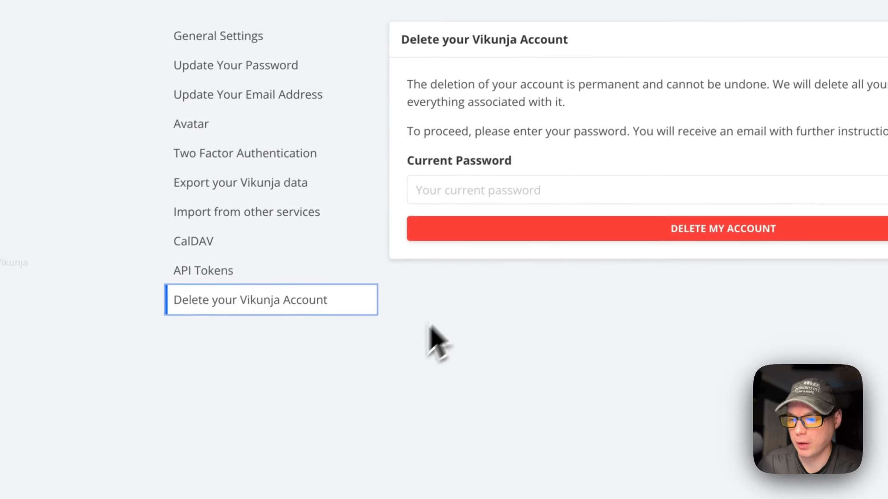
left_click(240, 41)
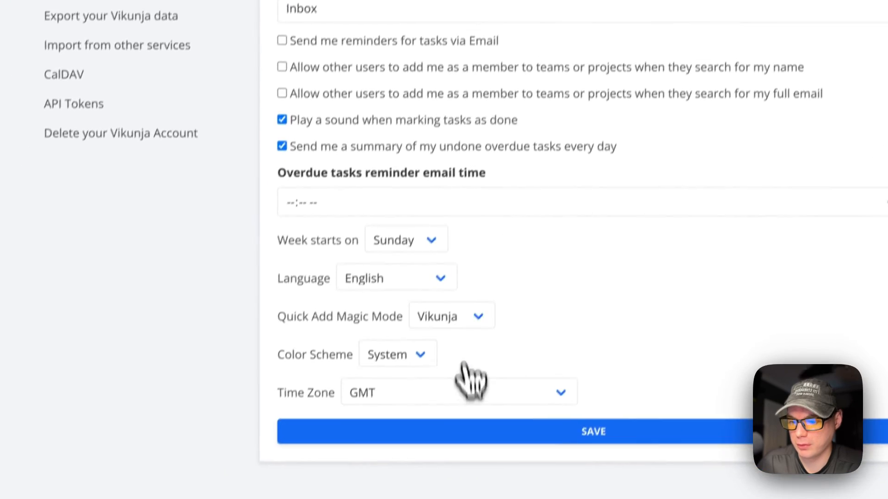
left_click(449, 420)
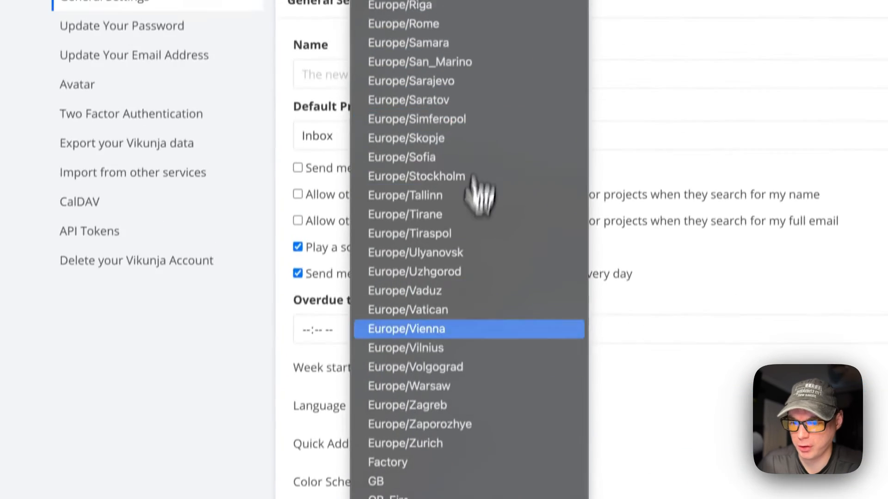
left_click(227, 479)
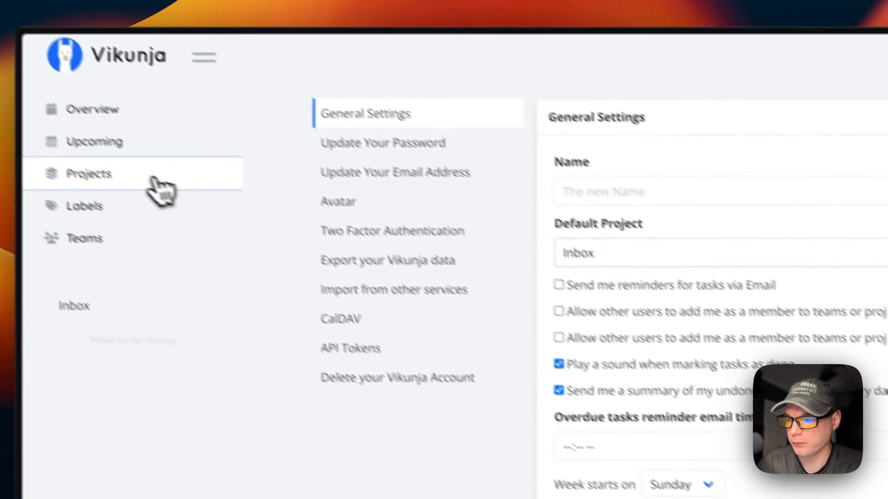
left_click(153, 177)
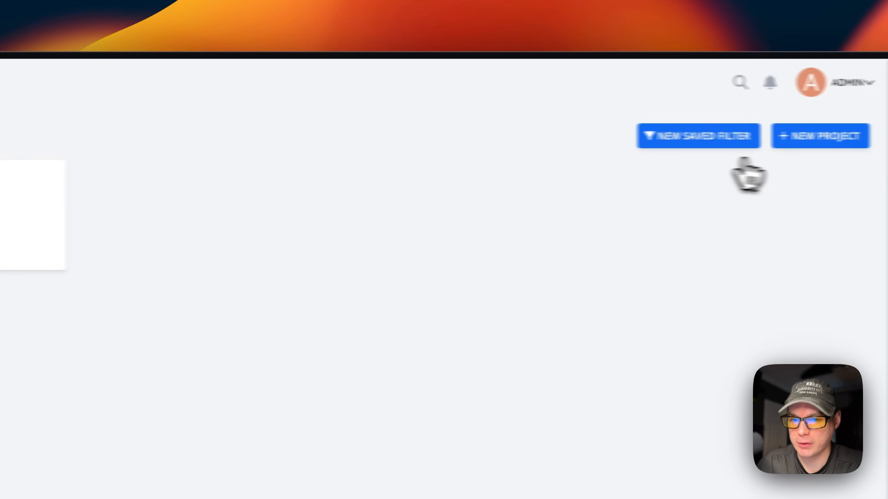
Open and cancel the New Project form without creating anything, then check notifications.
left_click(777, 135)
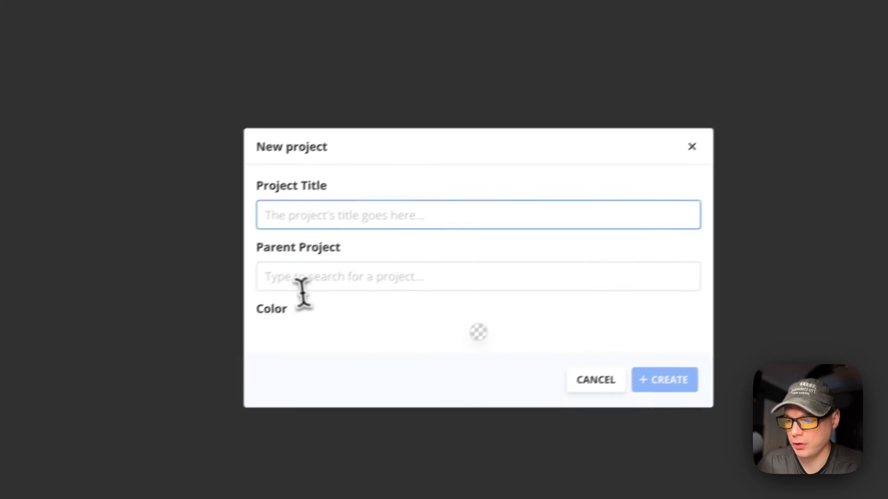
left_click(17, 453)
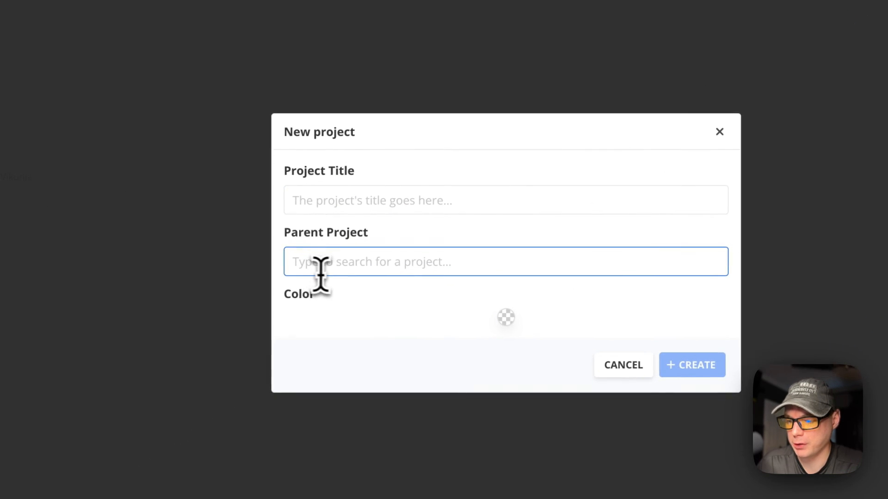
left_click(720, 132)
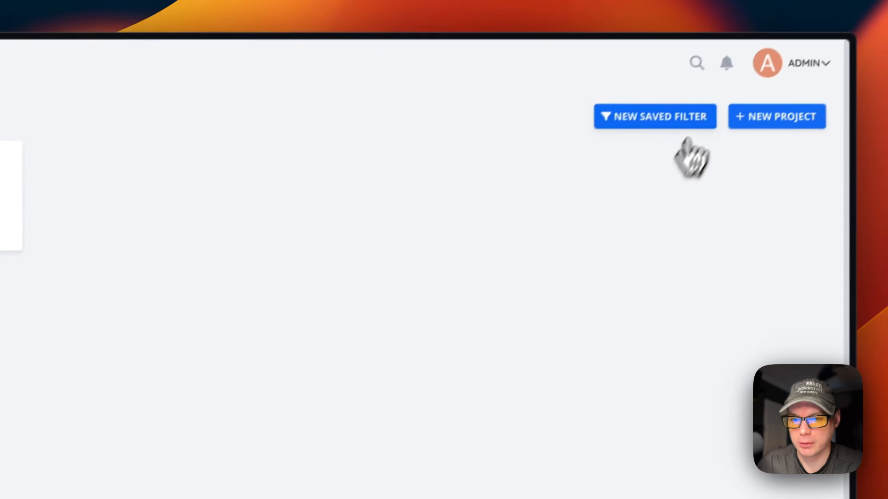
left_click(711, 87)
Try the search palette's quick-add with a task titled 'Testing', then return to Overview.
left_click(674, 85)
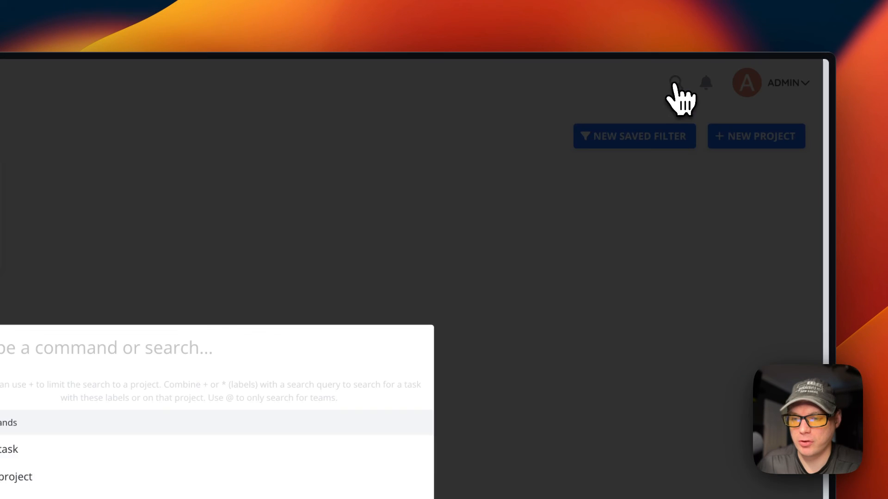
left_click(309, 300)
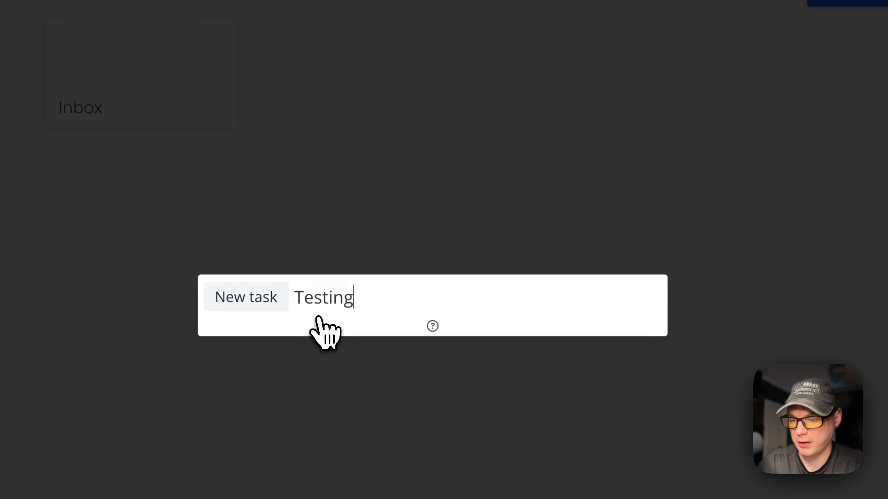
key("Return")
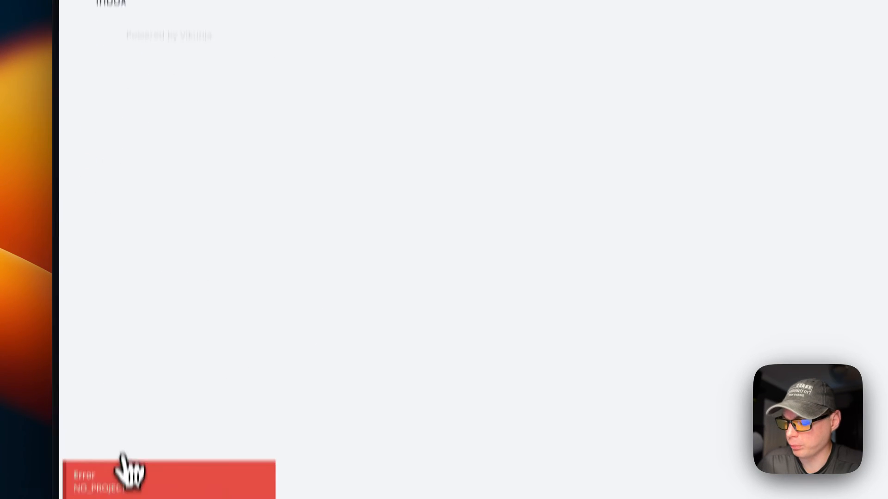
left_click(95, 117)
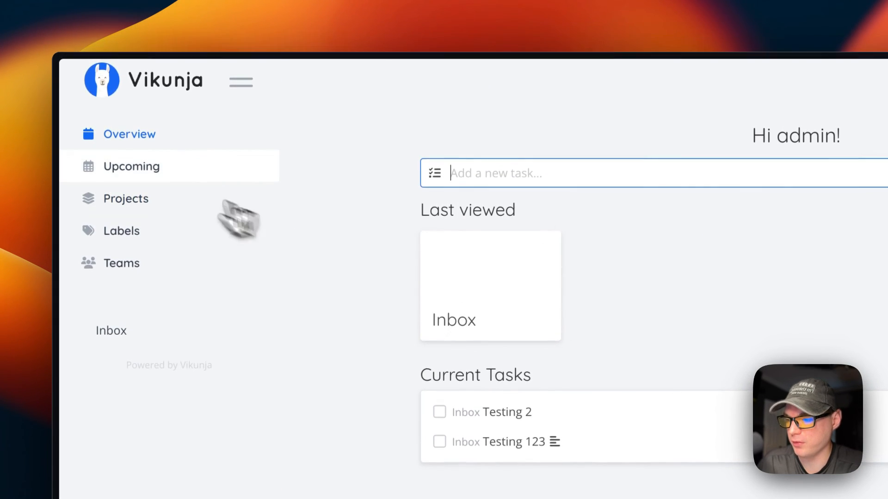
Search for 'inbox' to open the Inbox board, then go back to the Overview dashboard.
left_click(712, 88)
type("u")
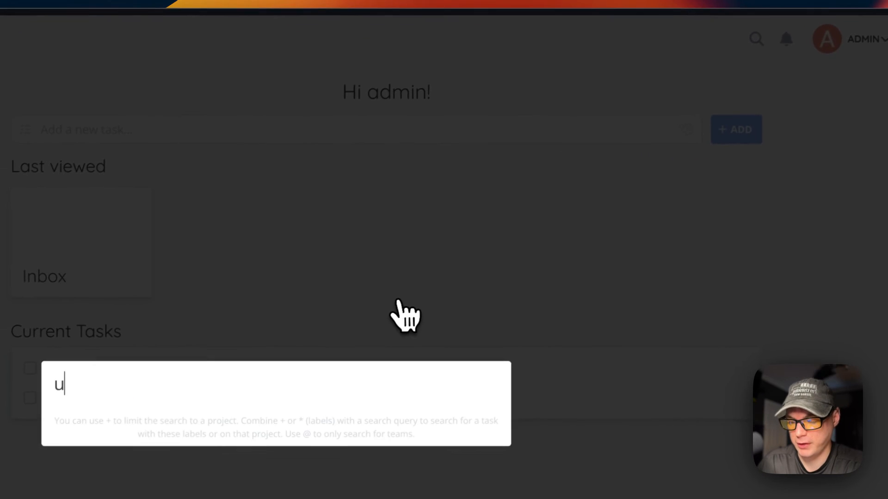
key("BackSpace")
type("ind")
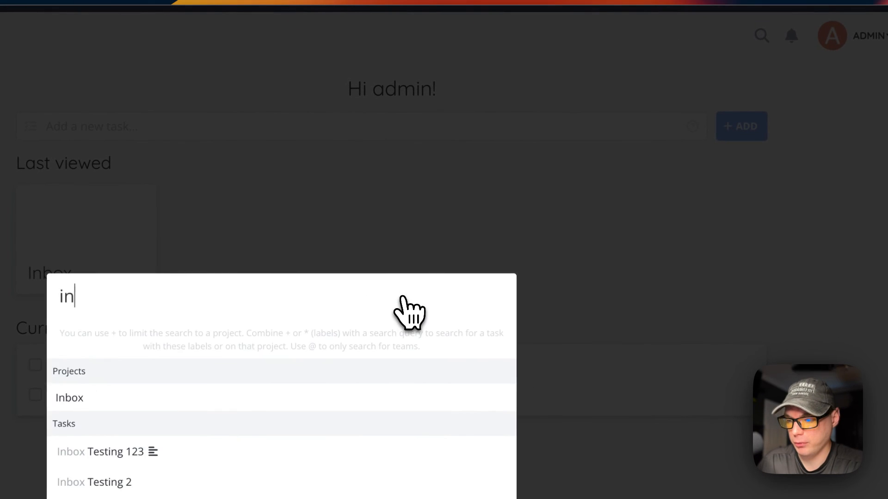
key("BackSpace")
type("box")
left_click(106, 456)
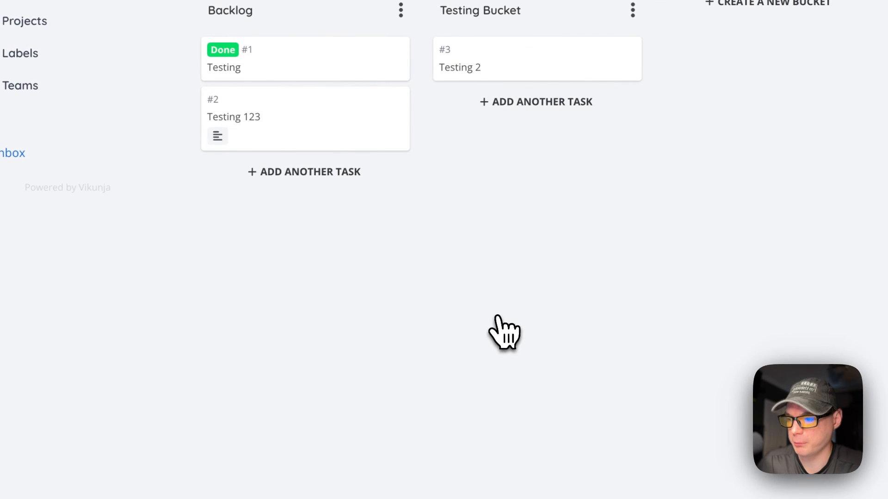
left_click(184, 123)
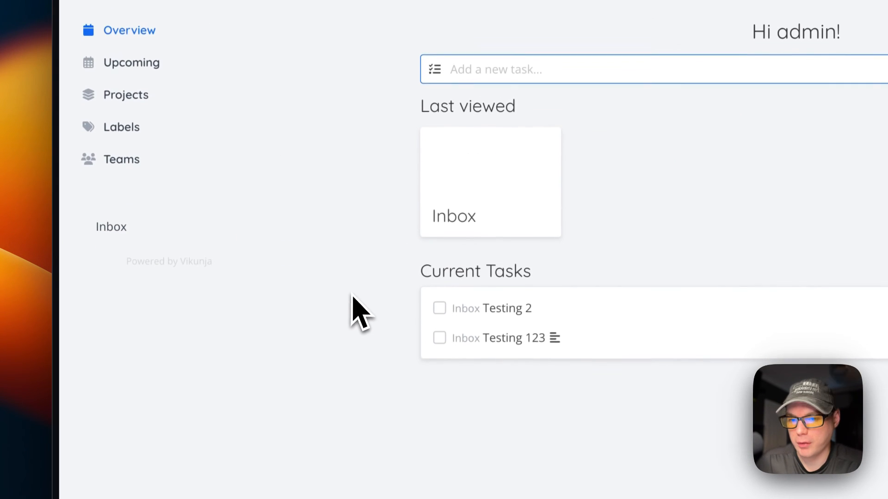